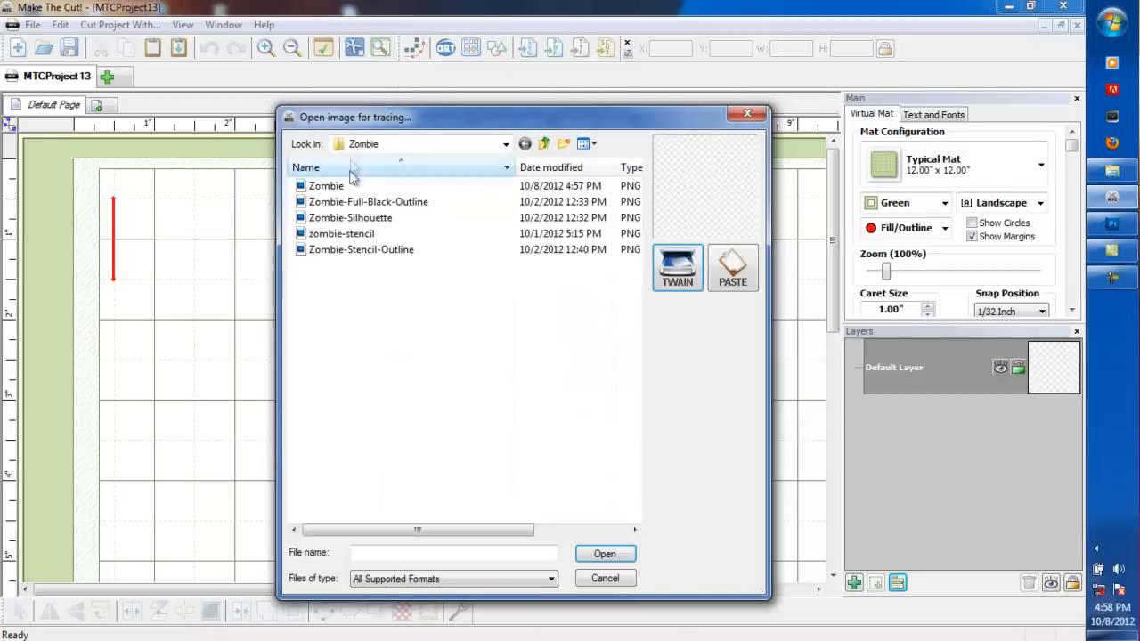
- Open the Zombie image for tracing and apply a color-based trace of the green skin sampled from the head
{"action": "left_click", "coordinate": [319, 186]}
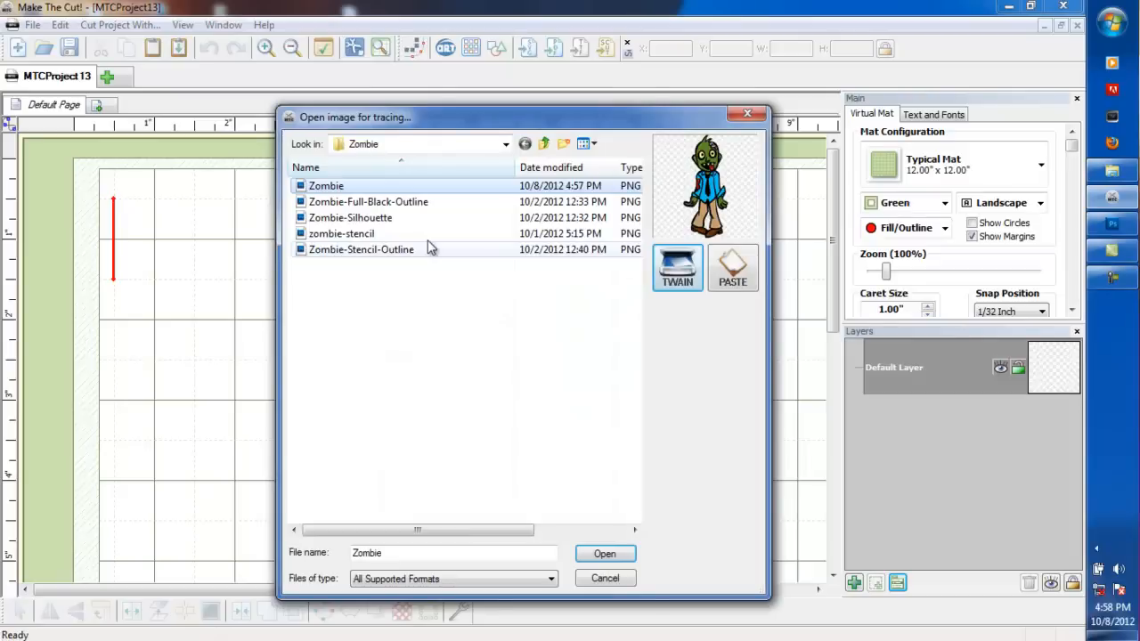
{"action": "left_click", "coordinate": [604, 554]}
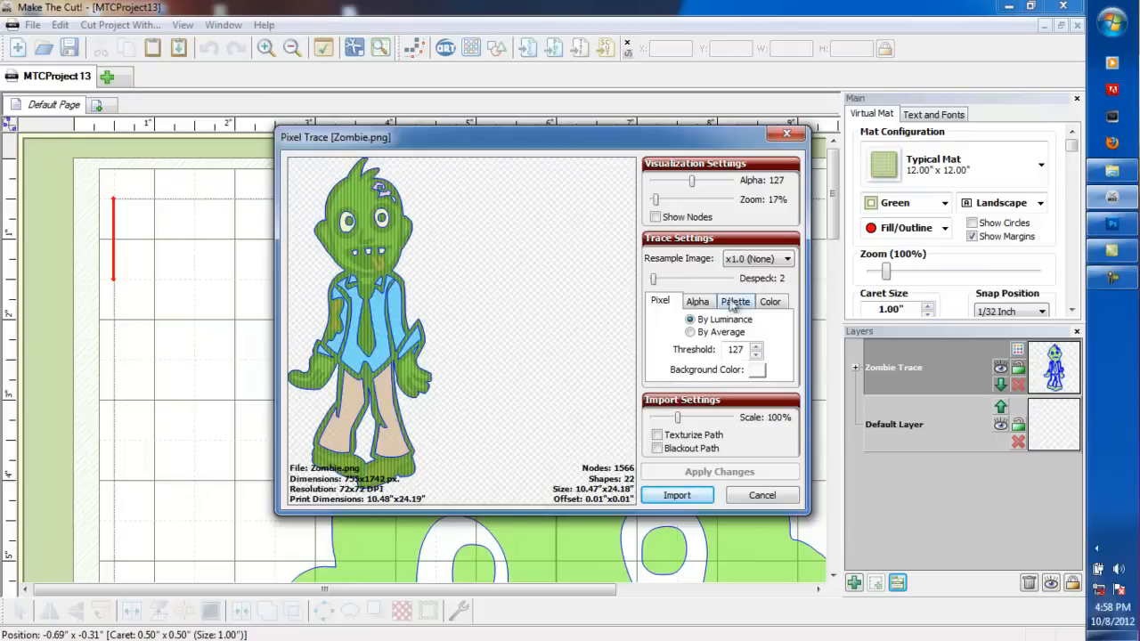
{"action": "left_click", "coordinate": [768, 302]}
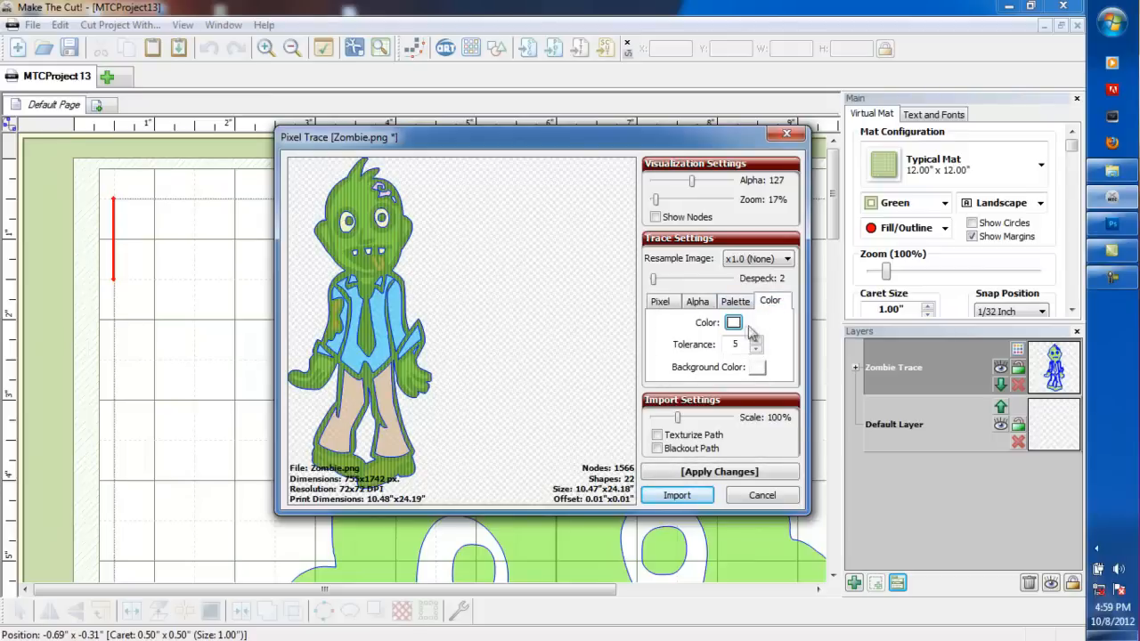
{"action": "left_click", "coordinate": [733, 325]}
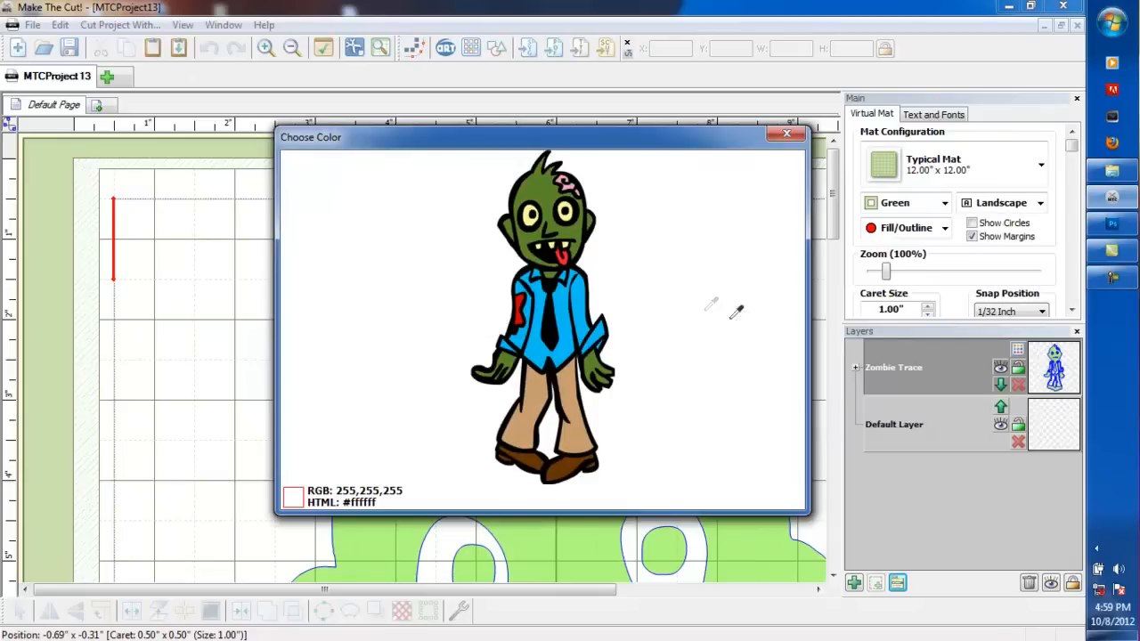
{"action": "left_click", "coordinate": [544, 196]}
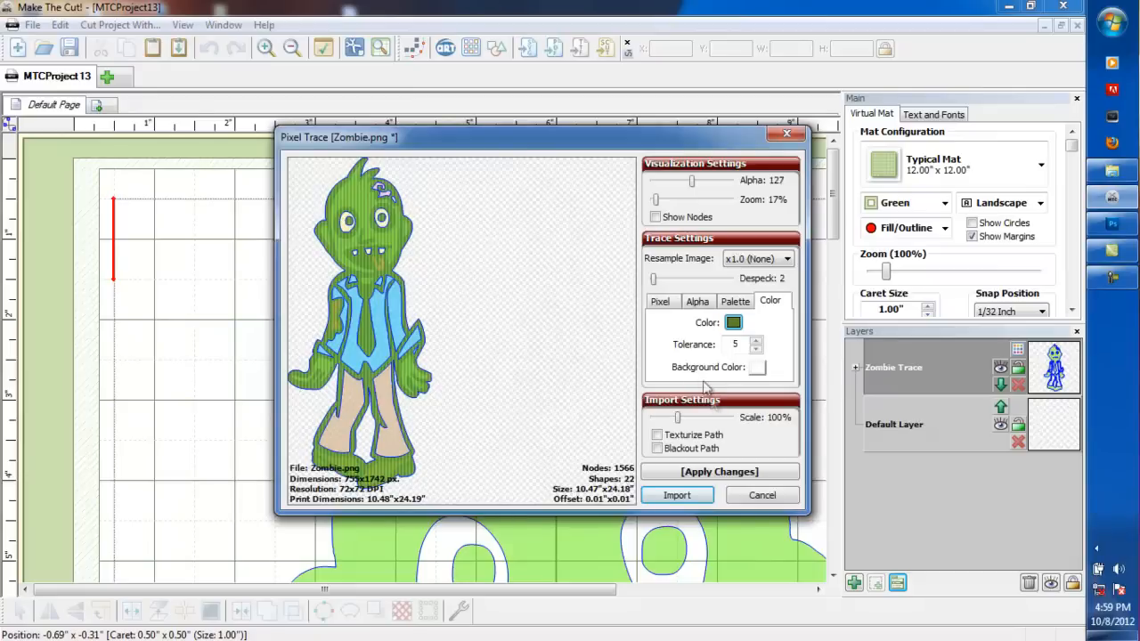
{"action": "left_click", "coordinate": [726, 472]}
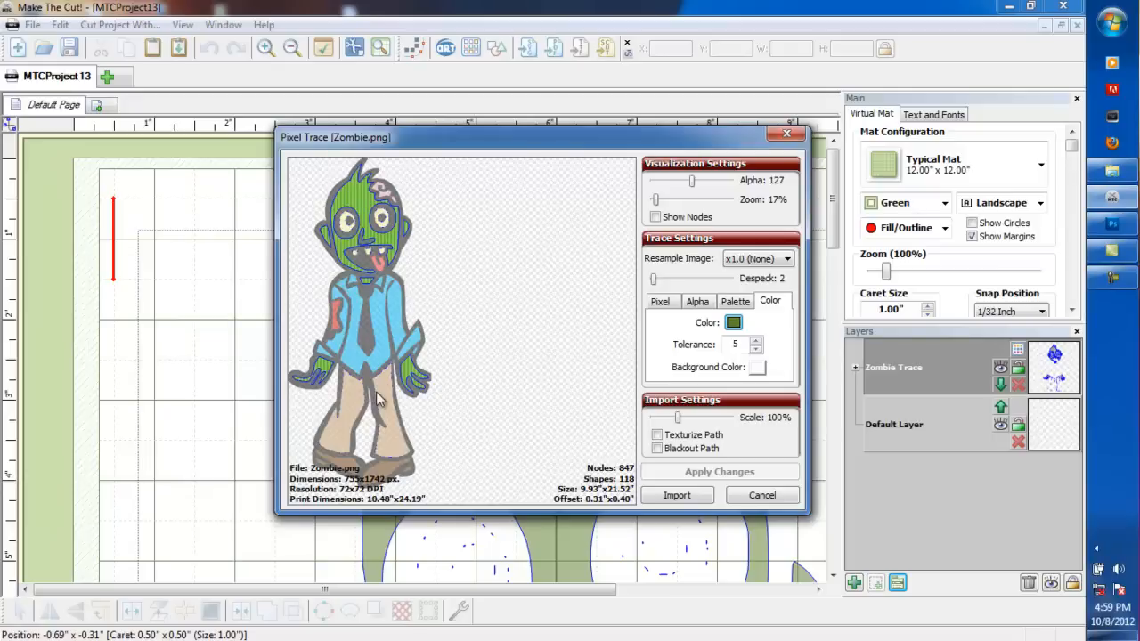
- Reduce the green trace's tolerance to 1, apply it, and import the skin layer, continuing the tracing session
{"action": "left_click", "coordinate": [755, 349]}
{"action": "left_click", "coordinate": [755, 349]}
{"action": "left_click", "coordinate": [755, 349]}
{"action": "left_click", "coordinate": [755, 349]}
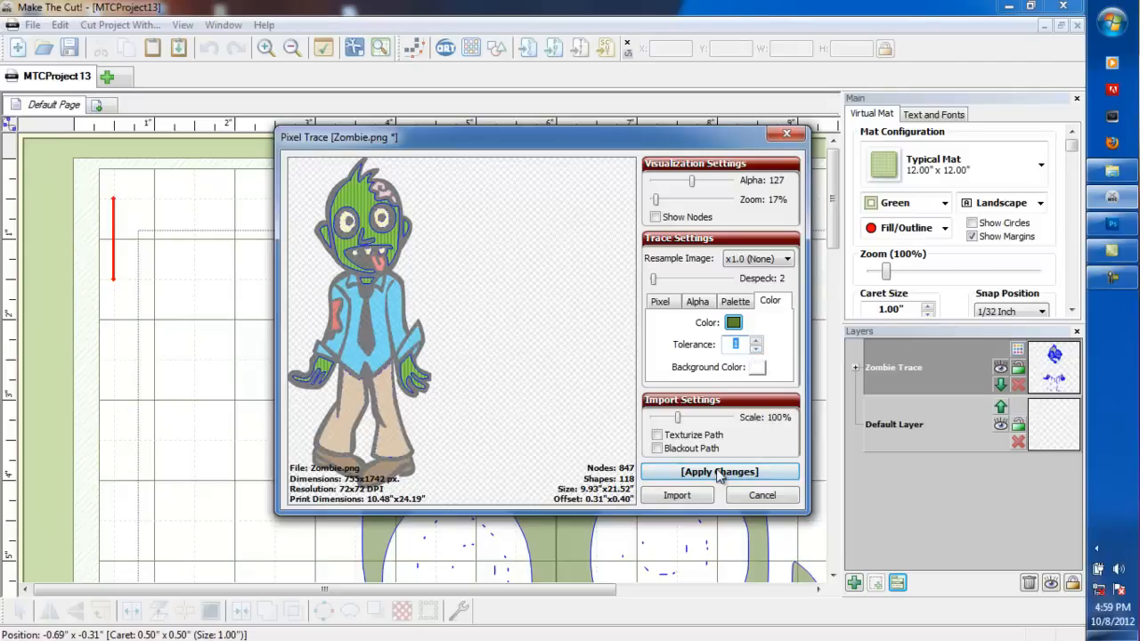
{"action": "left_click", "coordinate": [720, 473]}
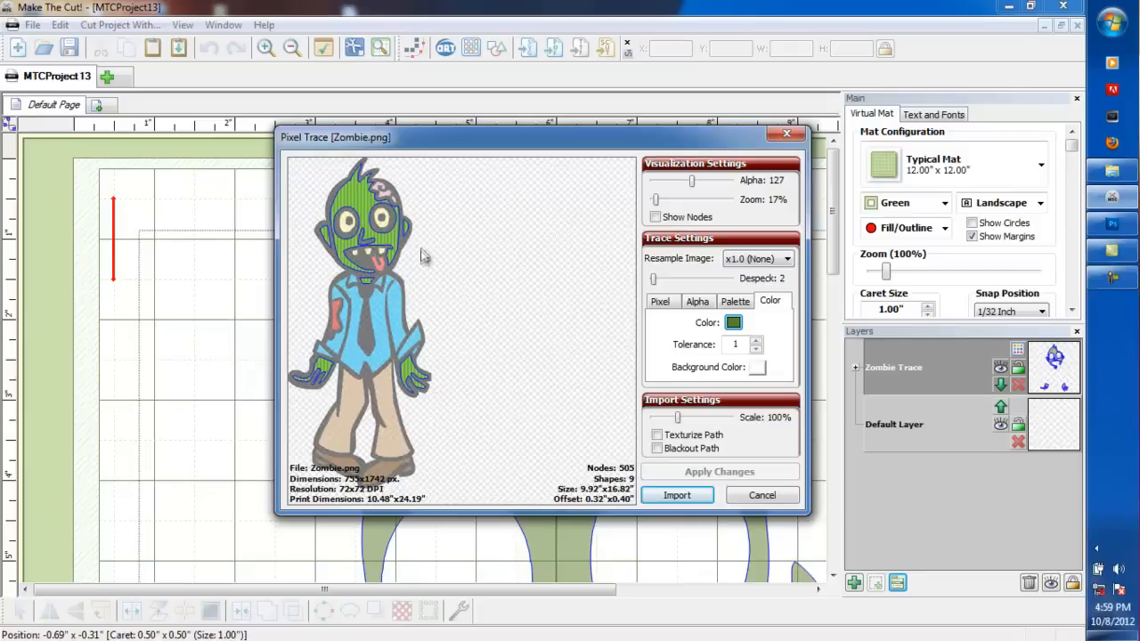
{"action": "left_click", "coordinate": [671, 497]}
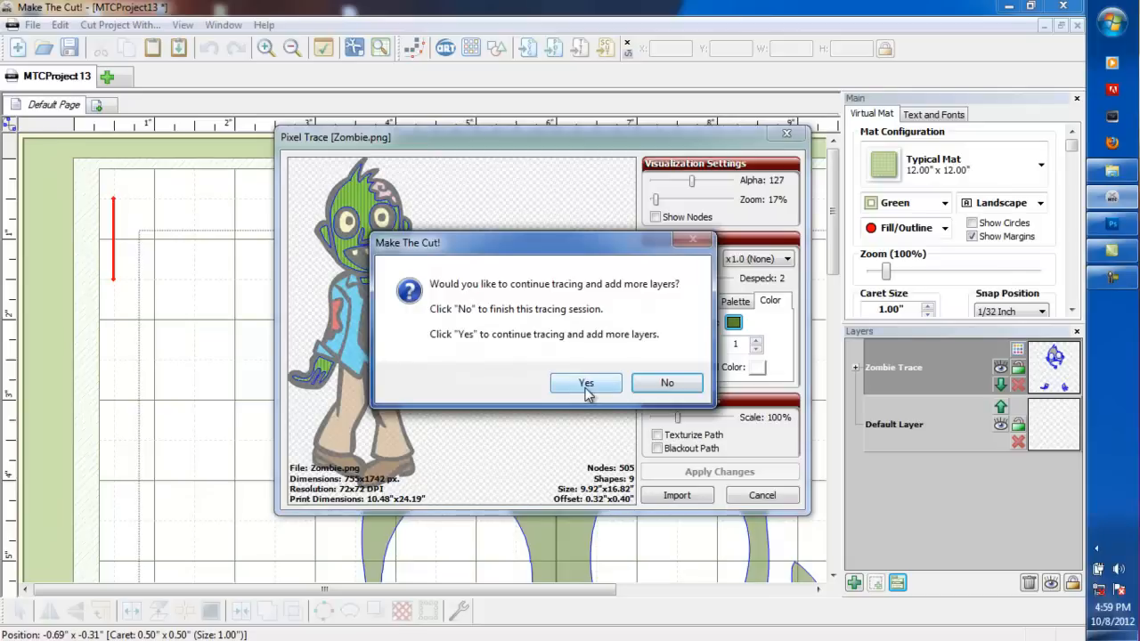
{"action": "left_click", "coordinate": [586, 385]}
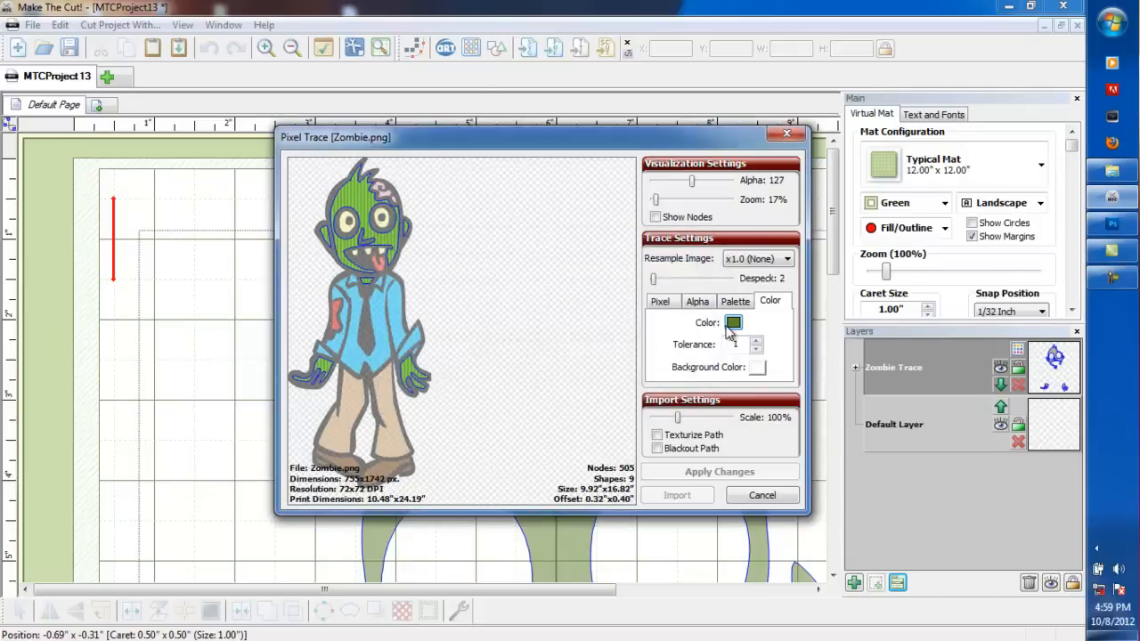
- Trace the shirt by its sampled blue color and import it as another layer, continuing the tracing session
{"action": "left_click", "coordinate": [732, 324]}
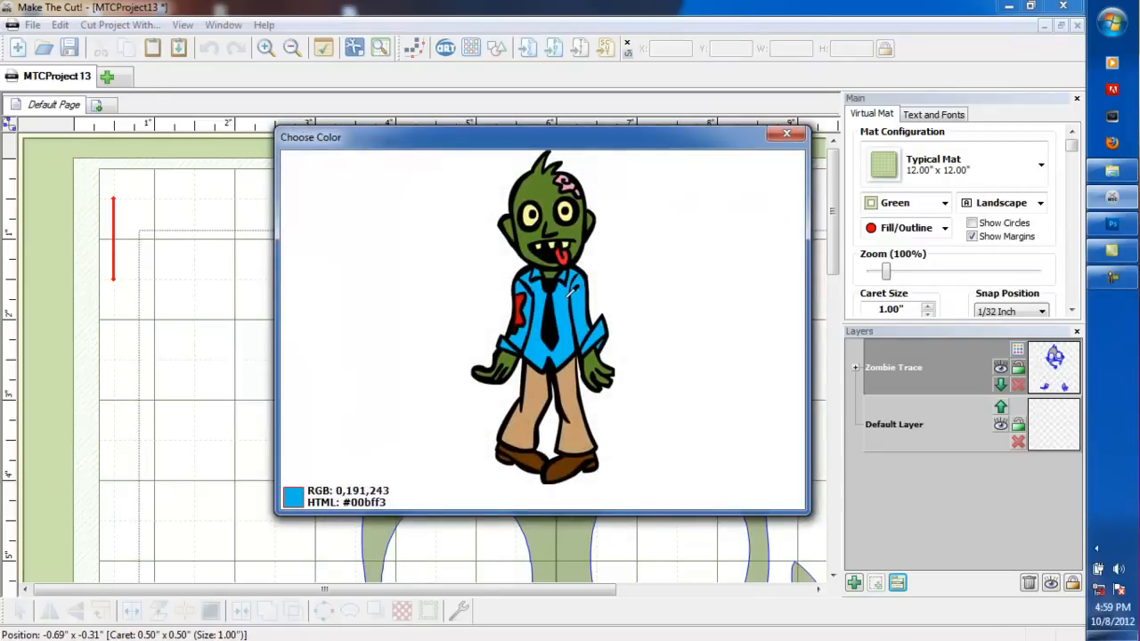
{"action": "left_click", "coordinate": [570, 294]}
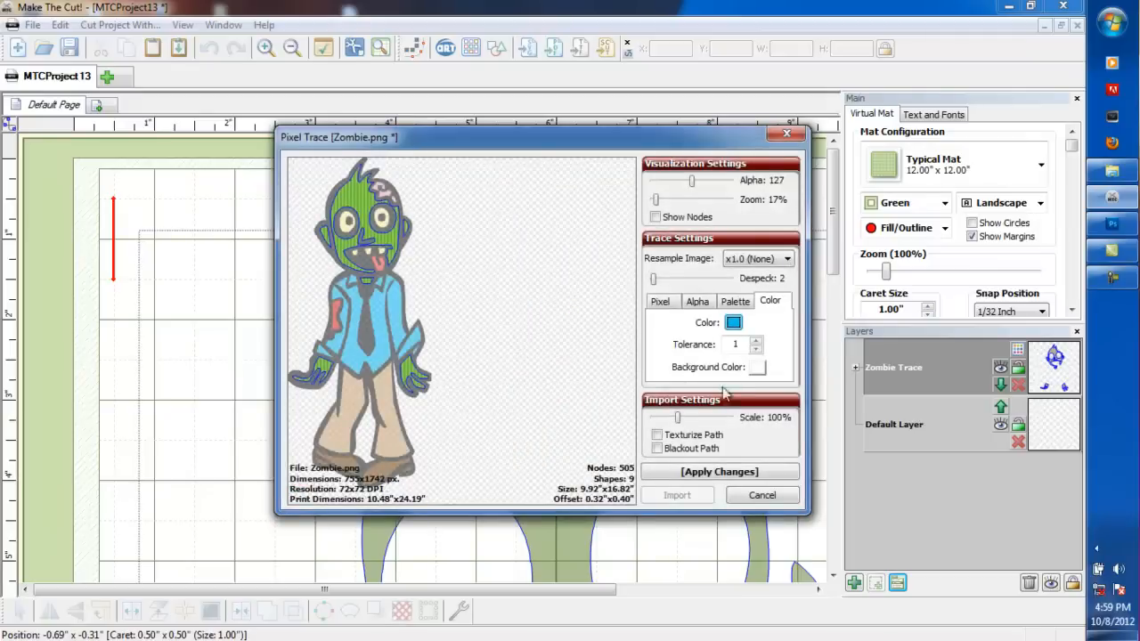
{"action": "left_click", "coordinate": [716, 472]}
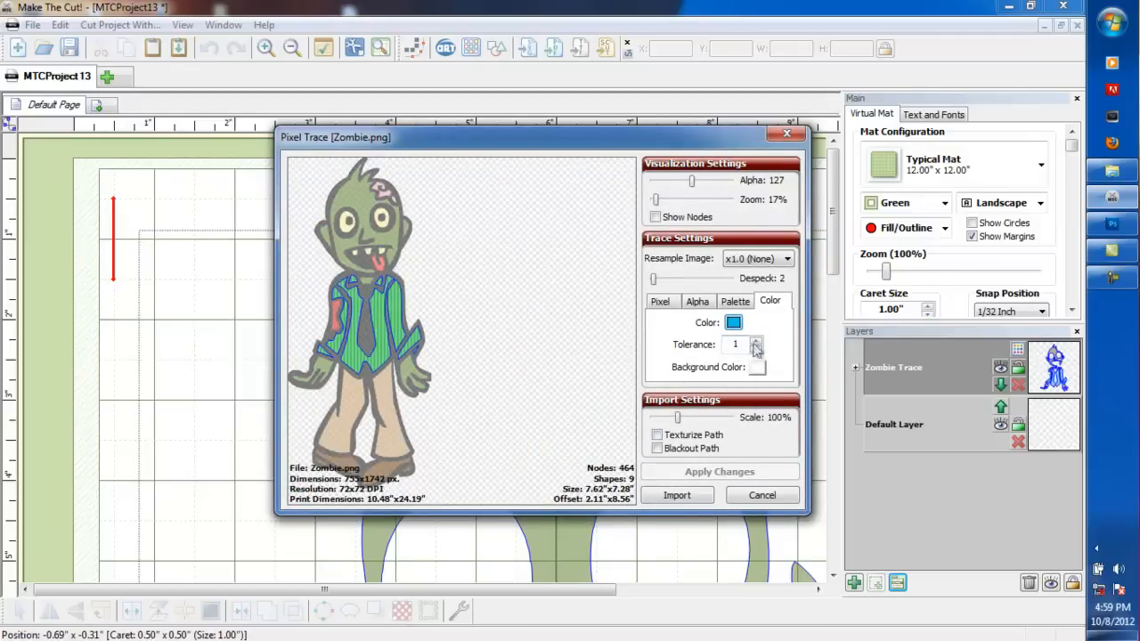
{"action": "left_click", "coordinate": [693, 493]}
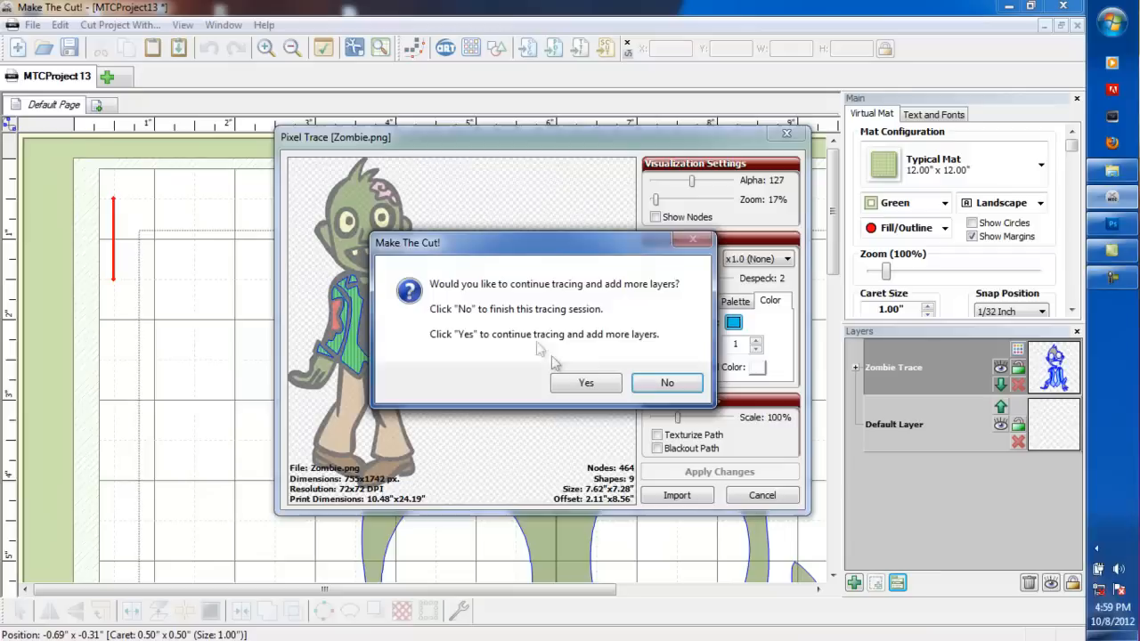
{"action": "left_click", "coordinate": [585, 385]}
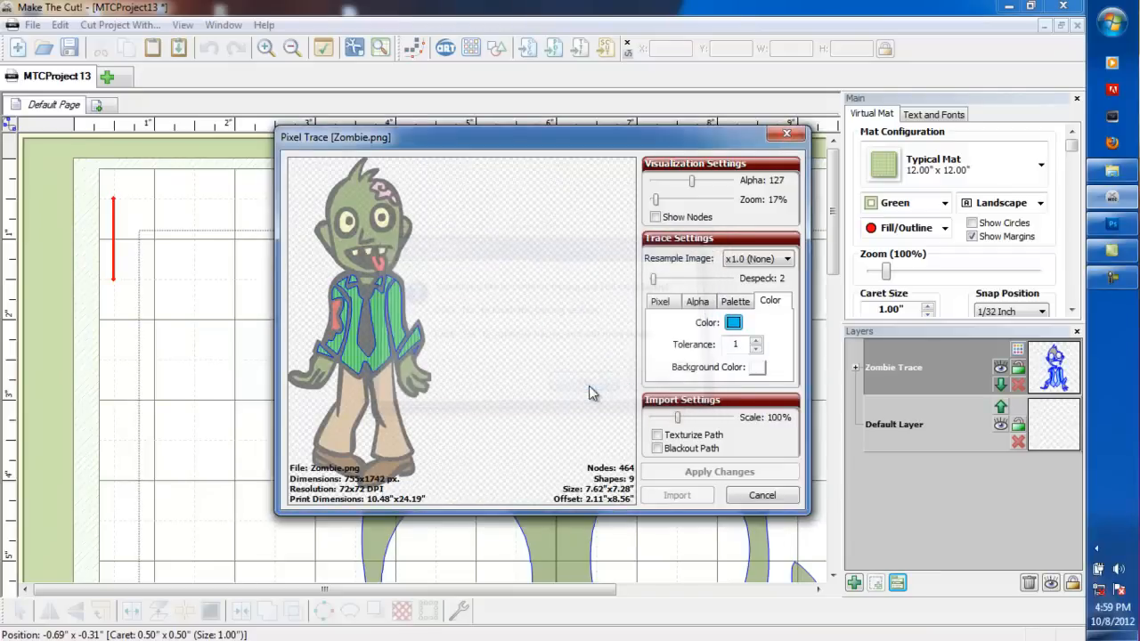
- Trace the trousers by their sampled tan color and import them as another layer, keeping the tracing session open
{"action": "left_click", "coordinate": [732, 323]}
{"action": "left_click", "coordinate": [572, 392]}
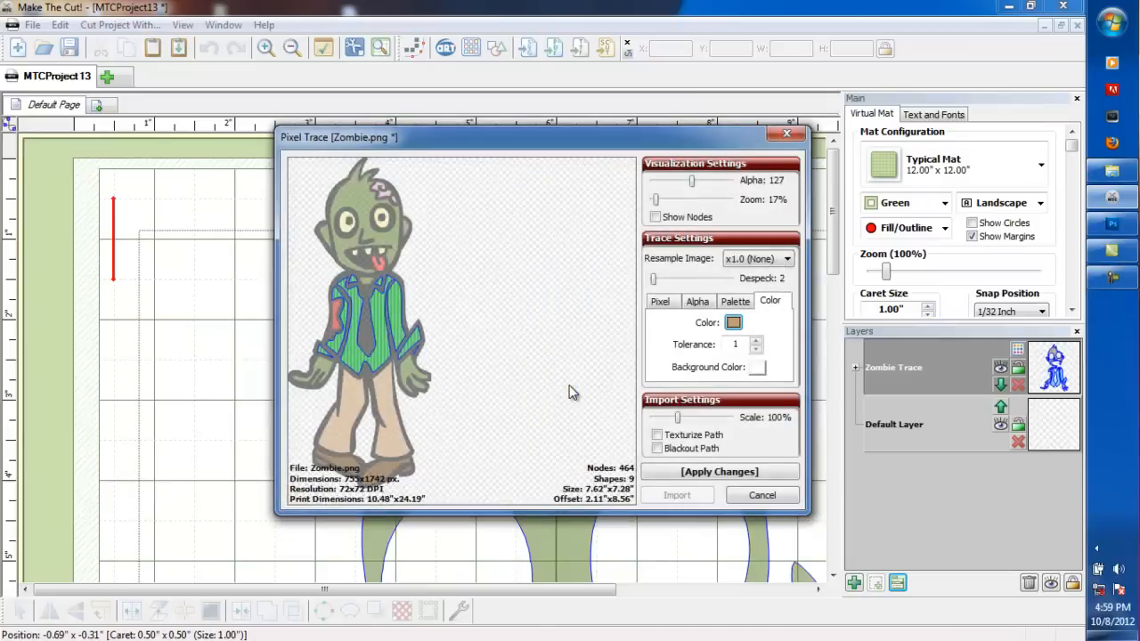
{"action": "left_click", "coordinate": [700, 473]}
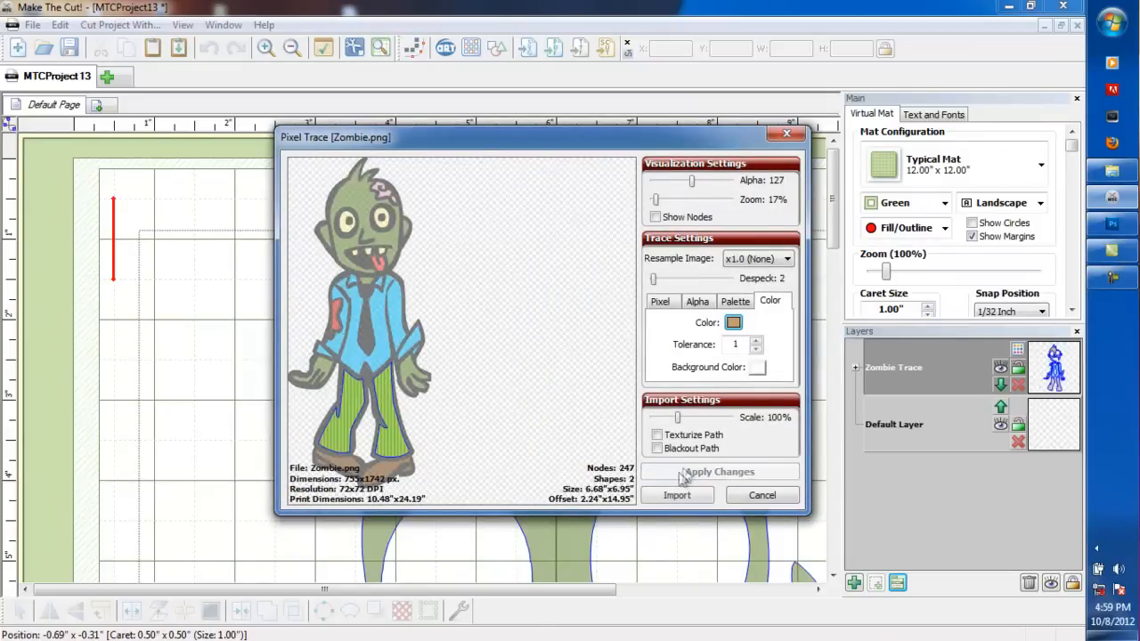
{"action": "left_click", "coordinate": [674, 497]}
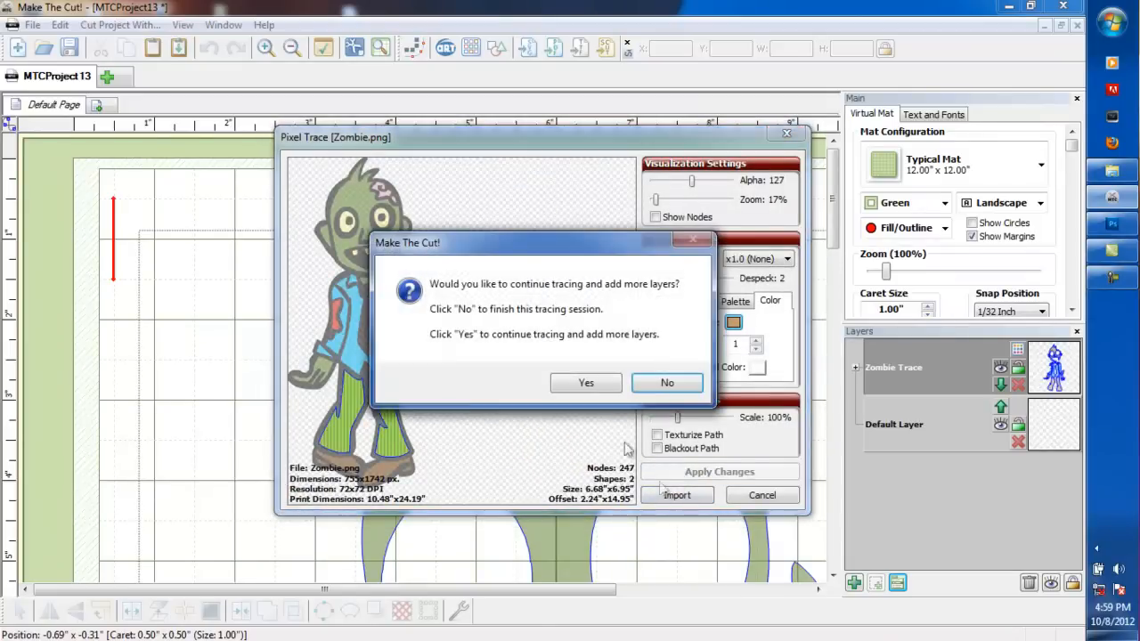
{"action": "left_click", "coordinate": [585, 383]}
- Trace the shoes by their sampled dark brown color and import them as another layer, keeping the tracing session open
{"action": "left_click", "coordinate": [733, 321]}
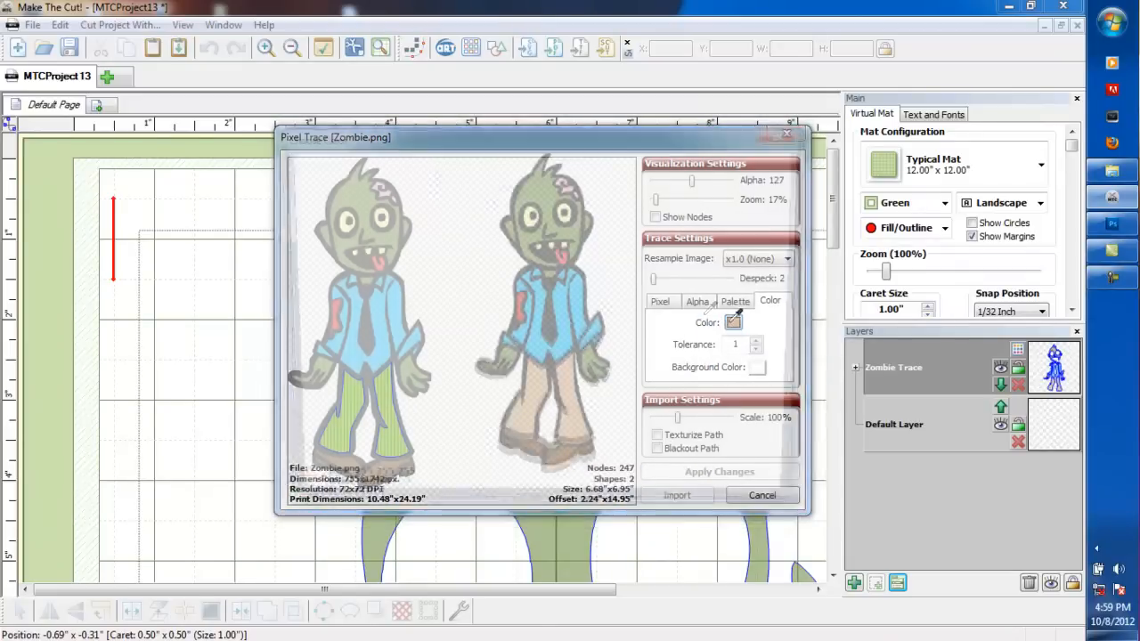
{"action": "left_click", "coordinate": [556, 472]}
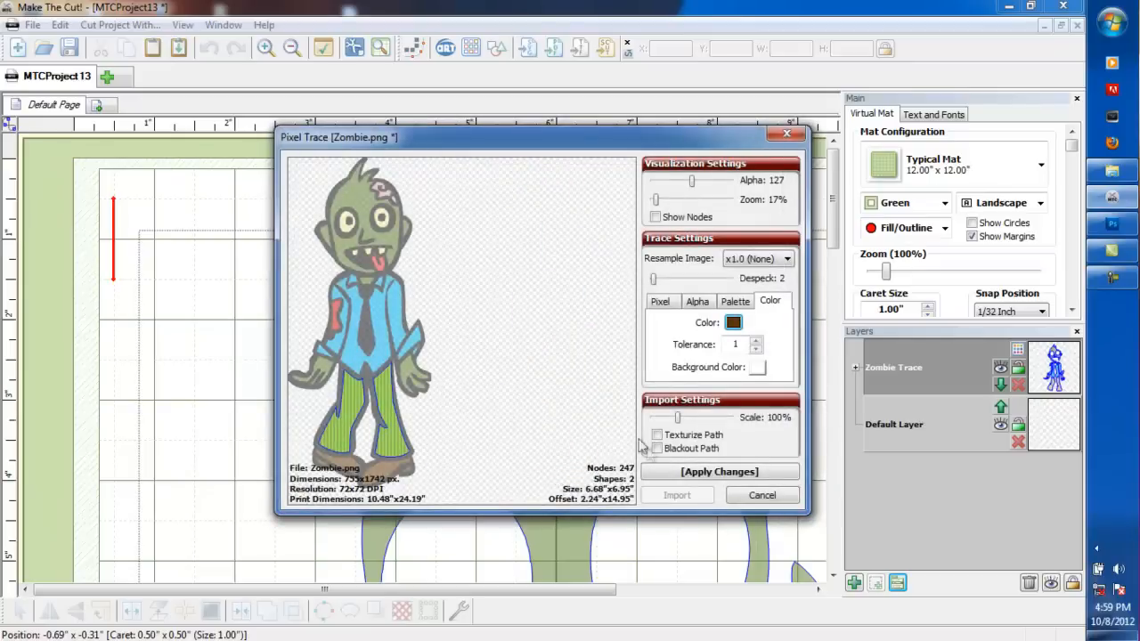
{"action": "left_click", "coordinate": [693, 471]}
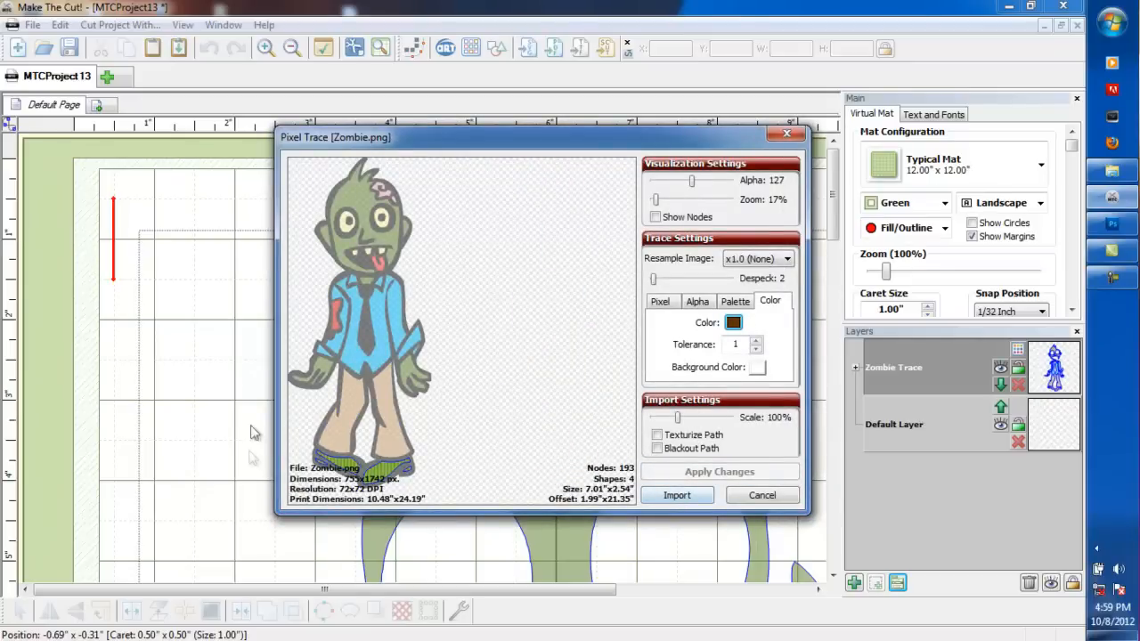
{"action": "left_click", "coordinate": [676, 495]}
{"action": "left_click", "coordinate": [589, 384]}
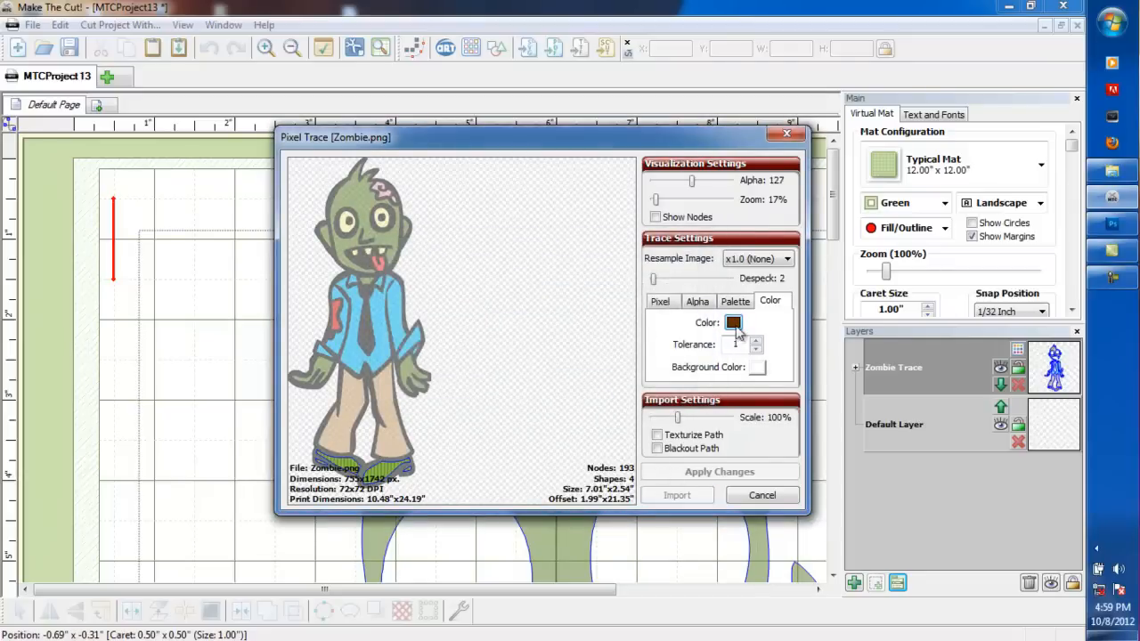
- Trace the wound on the sleeve by its sampled red color and import it as another layer, continuing the session
{"action": "left_click", "coordinate": [733, 322]}
{"action": "left_click", "coordinate": [522, 308]}
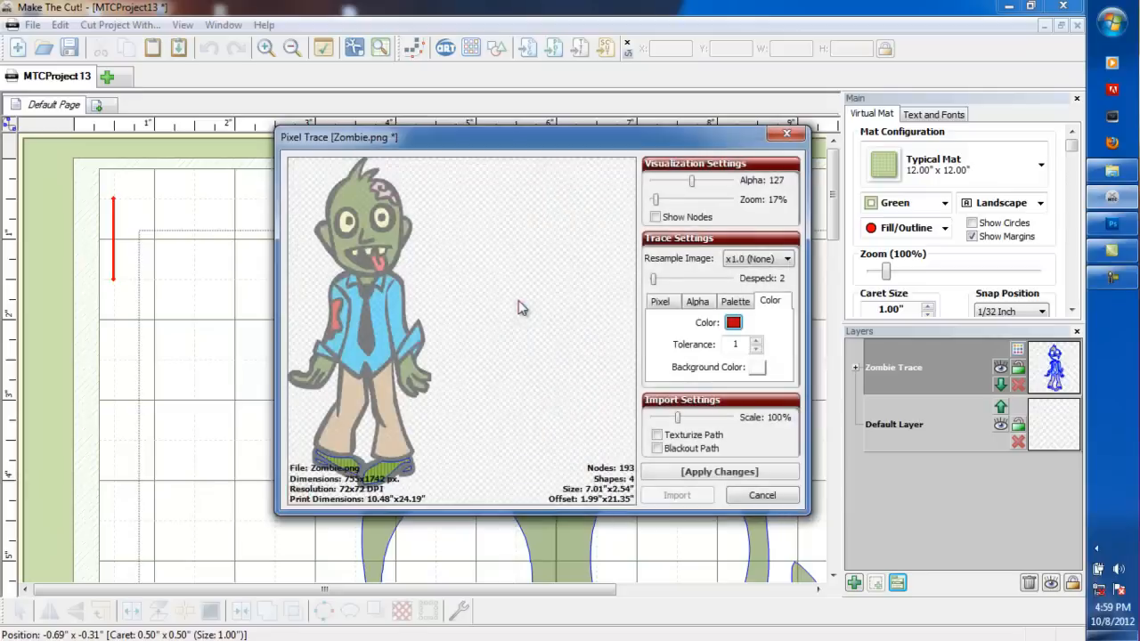
{"action": "left_click", "coordinate": [676, 472]}
{"action": "left_click", "coordinate": [681, 498]}
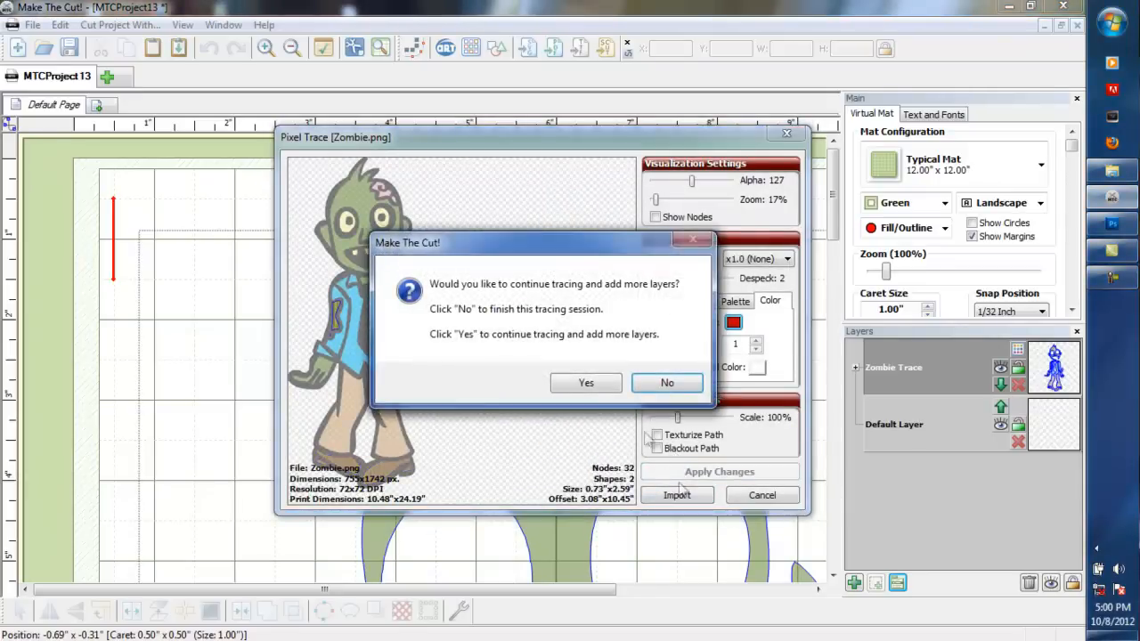
{"action": "left_click", "coordinate": [585, 382]}
- Trace the tongue by its sampled lighter red color and import it as another layer, continuing the tracing session
{"action": "left_click", "coordinate": [731, 323]}
{"action": "left_click", "coordinate": [576, 276]}
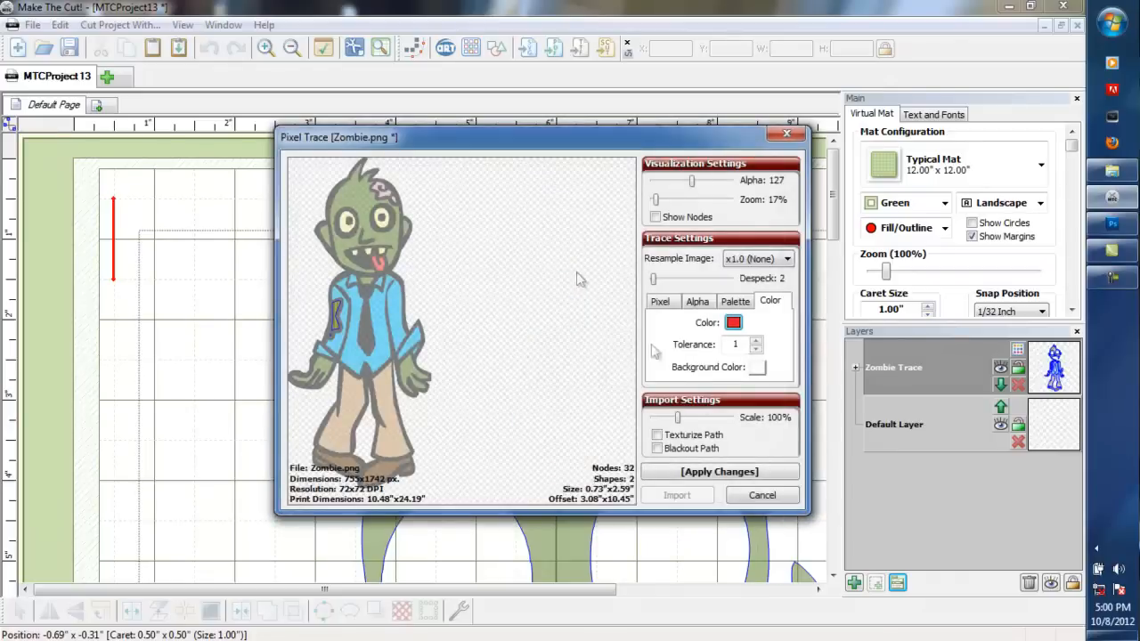
{"action": "left_click", "coordinate": [709, 472]}
{"action": "left_click", "coordinate": [677, 496]}
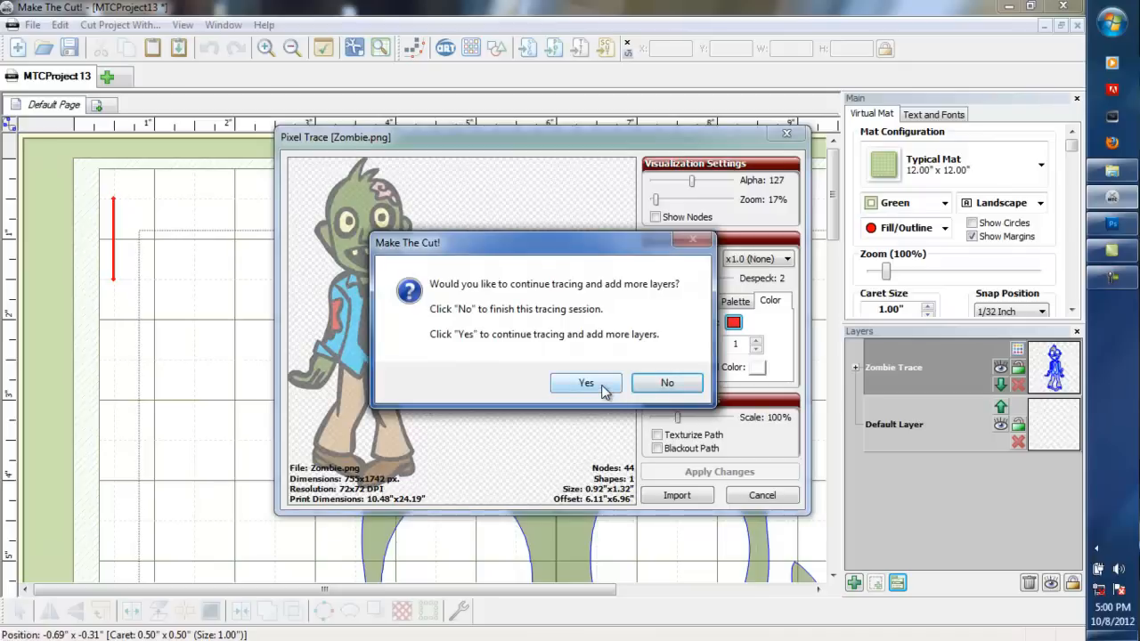
{"action": "left_click", "coordinate": [585, 382]}
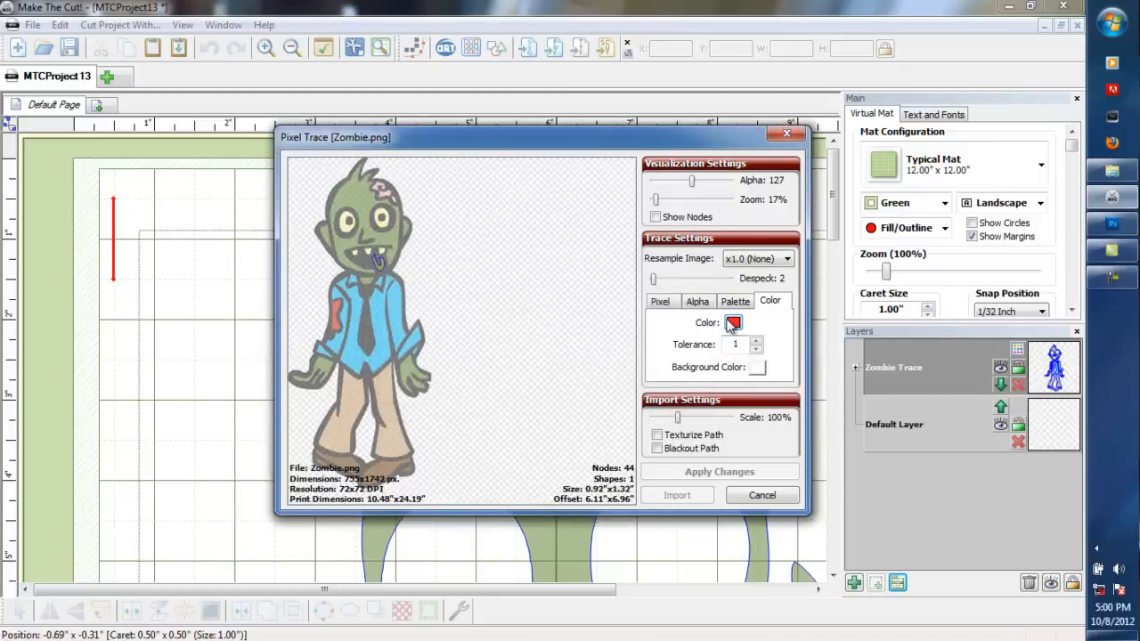
- Trace the exposed brain by its sampled pink color and import it as another layer, continuing the tracing session
{"action": "left_click", "coordinate": [732, 323]}
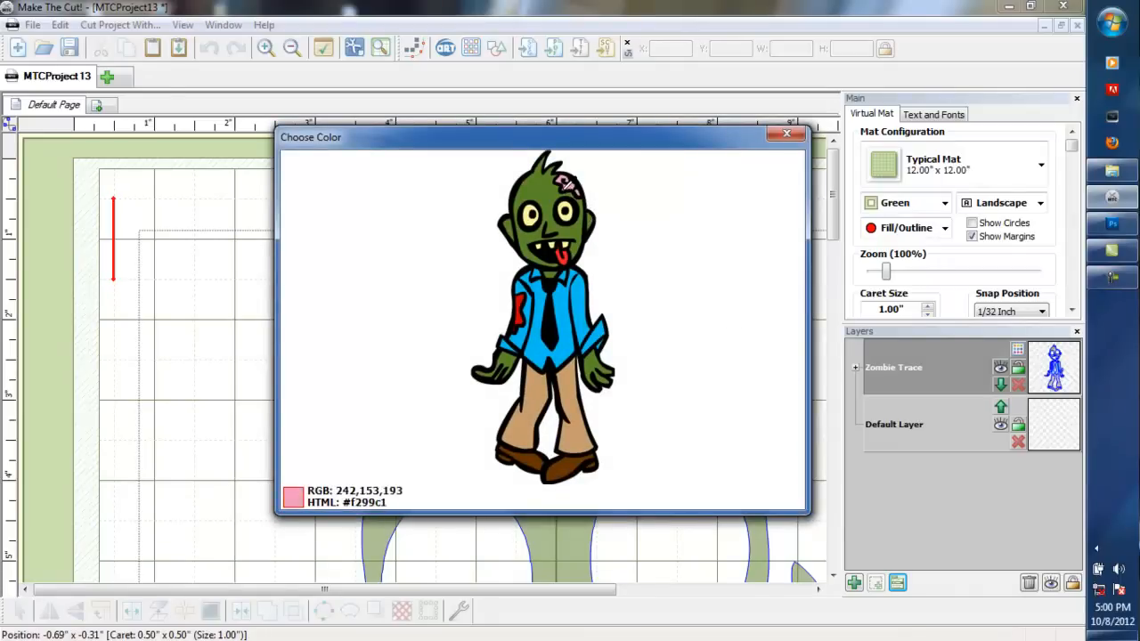
{"action": "left_click", "coordinate": [564, 185]}
{"action": "left_click", "coordinate": [703, 473]}
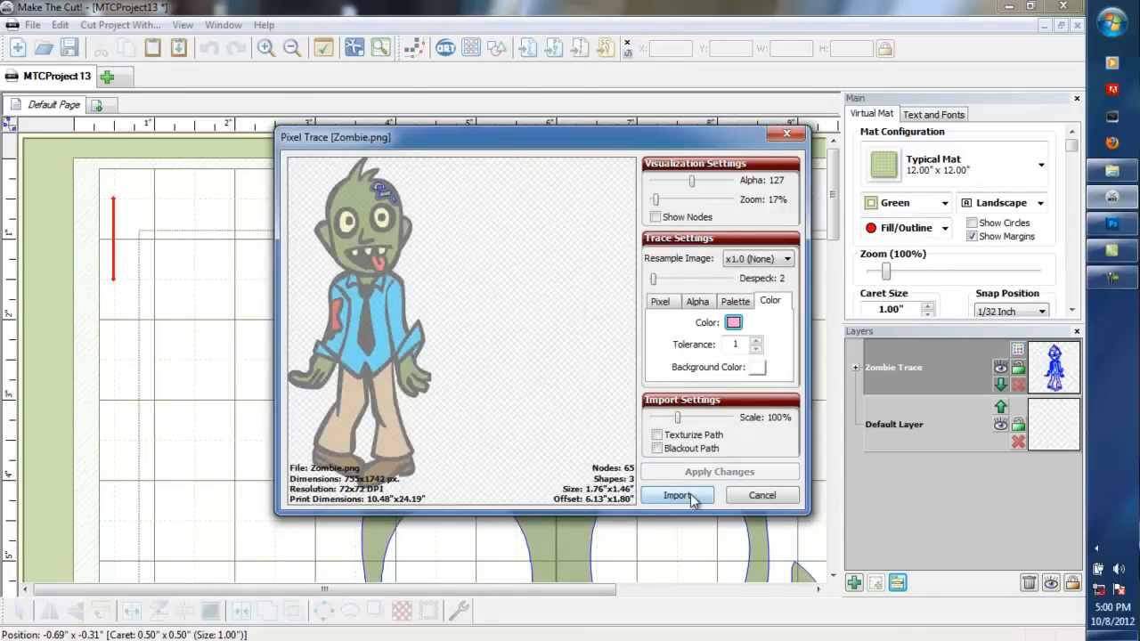
{"action": "left_click", "coordinate": [684, 496]}
{"action": "left_click", "coordinate": [602, 386]}
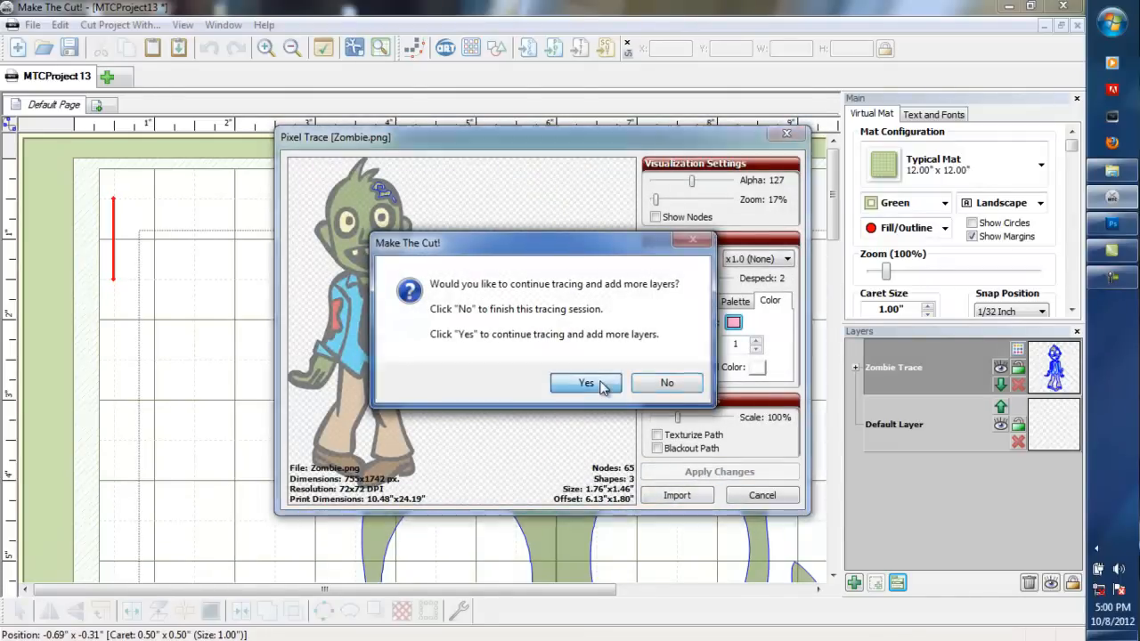
- Trace the eyes and teeth by the pale yellow sampled from an eye, import the layer, and finish the tracing session
{"action": "left_click", "coordinate": [733, 322]}
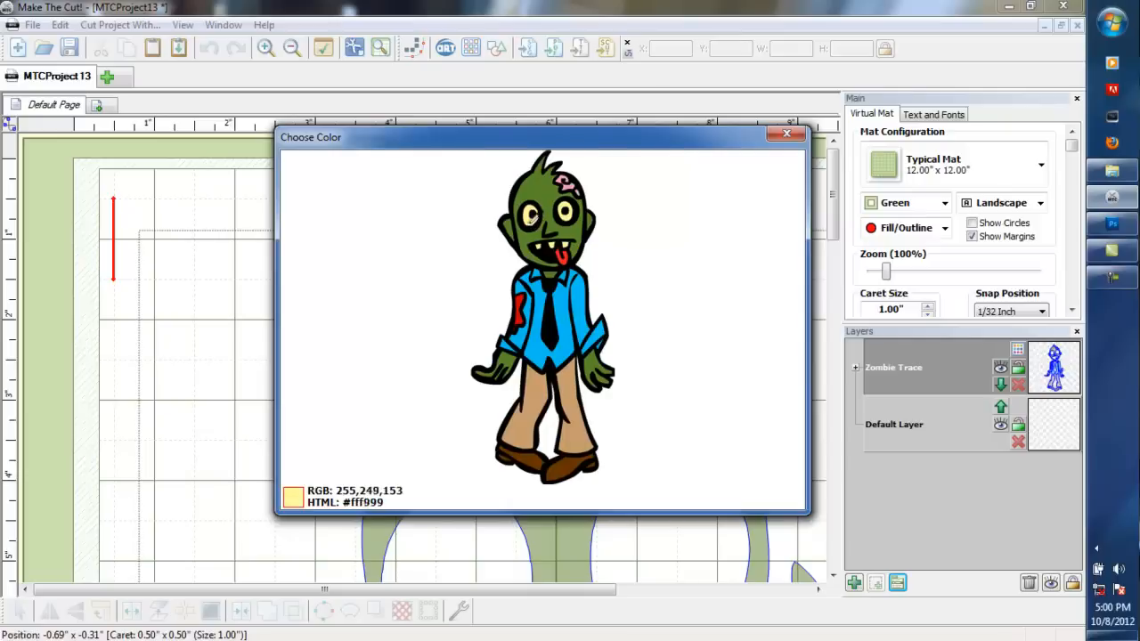
{"action": "left_click", "coordinate": [531, 222]}
{"action": "left_click", "coordinate": [706, 470]}
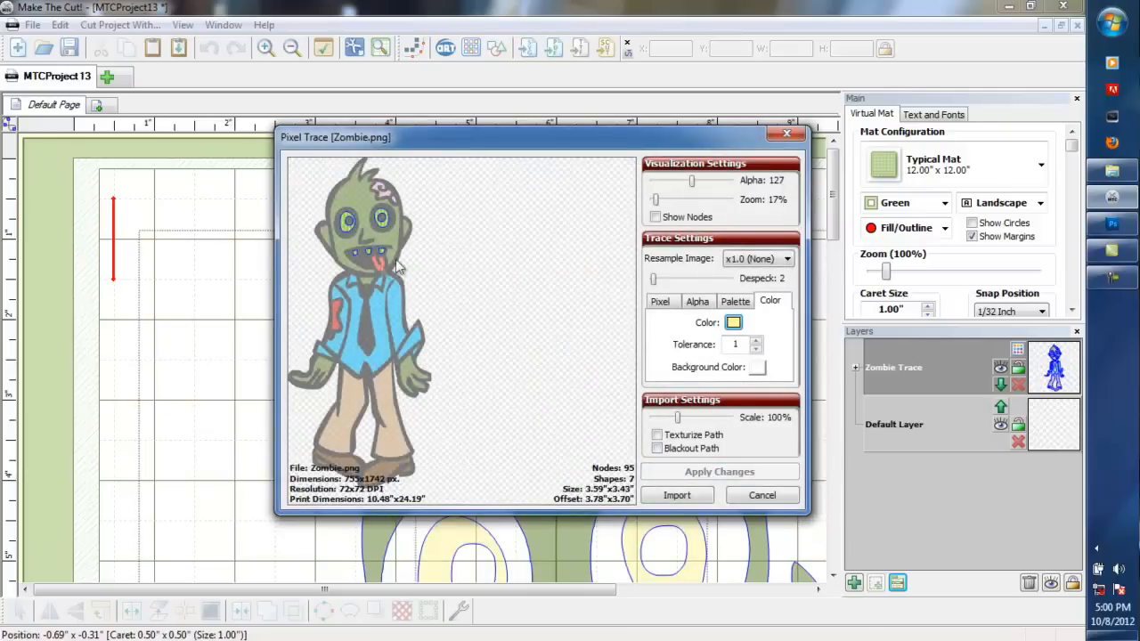
{"action": "left_click", "coordinate": [701, 497]}
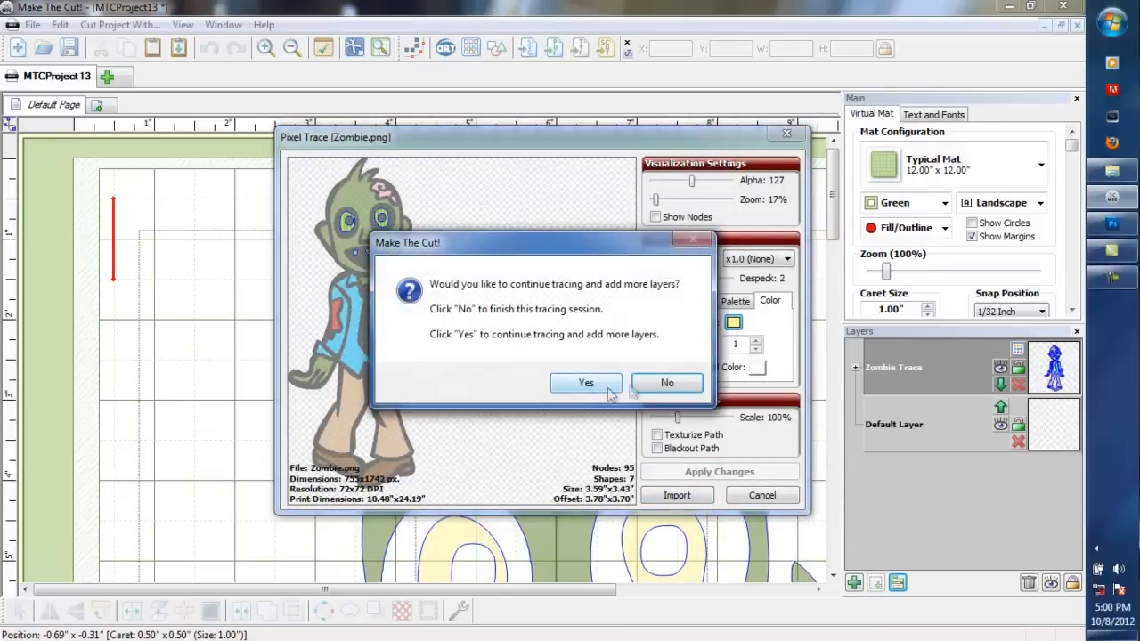
{"action": "left_click", "coordinate": [639, 384]}
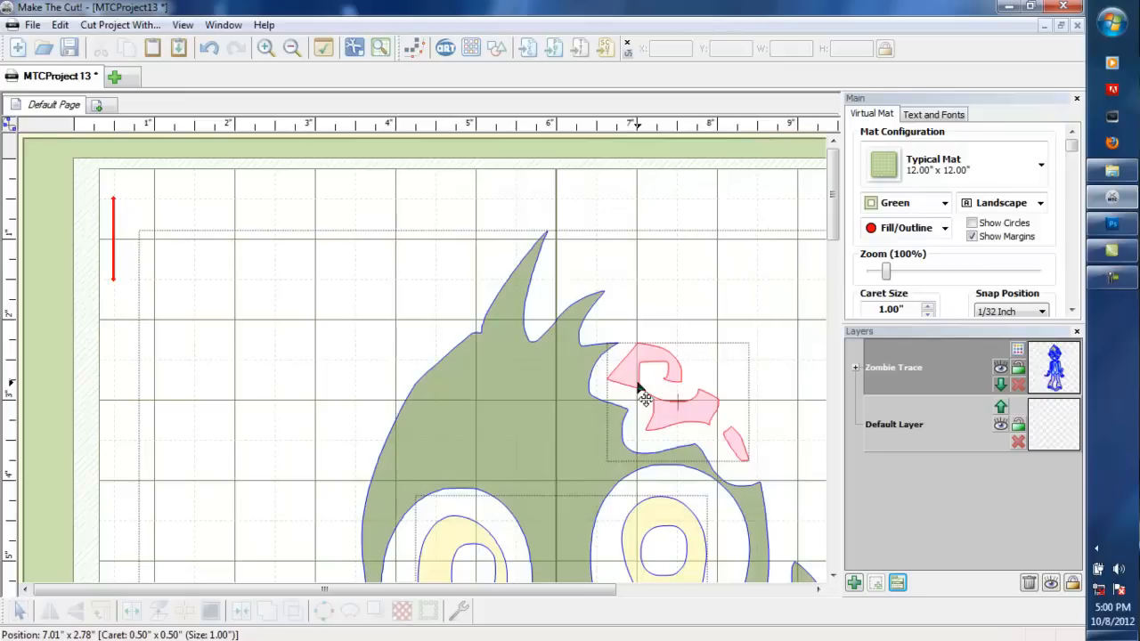
{"action": "scroll", "coordinate": [638, 390], "scroll_direction": "down", "scroll_amount": 5}
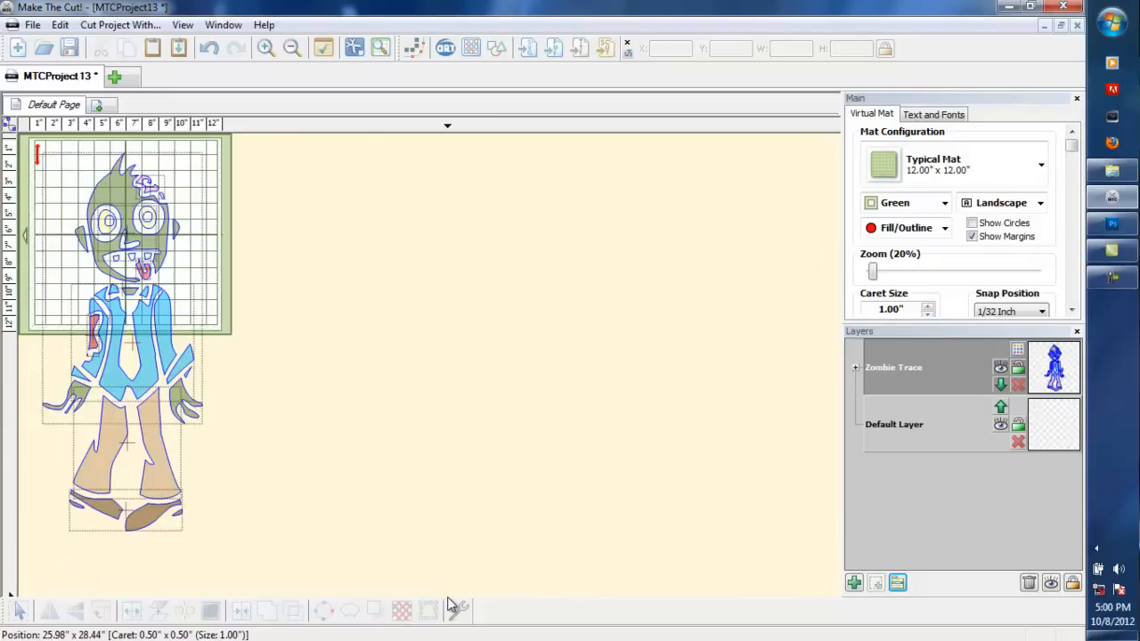
- Open Zombie.png for a new pixel trace
{"action": "left_click", "coordinate": [414, 48]}
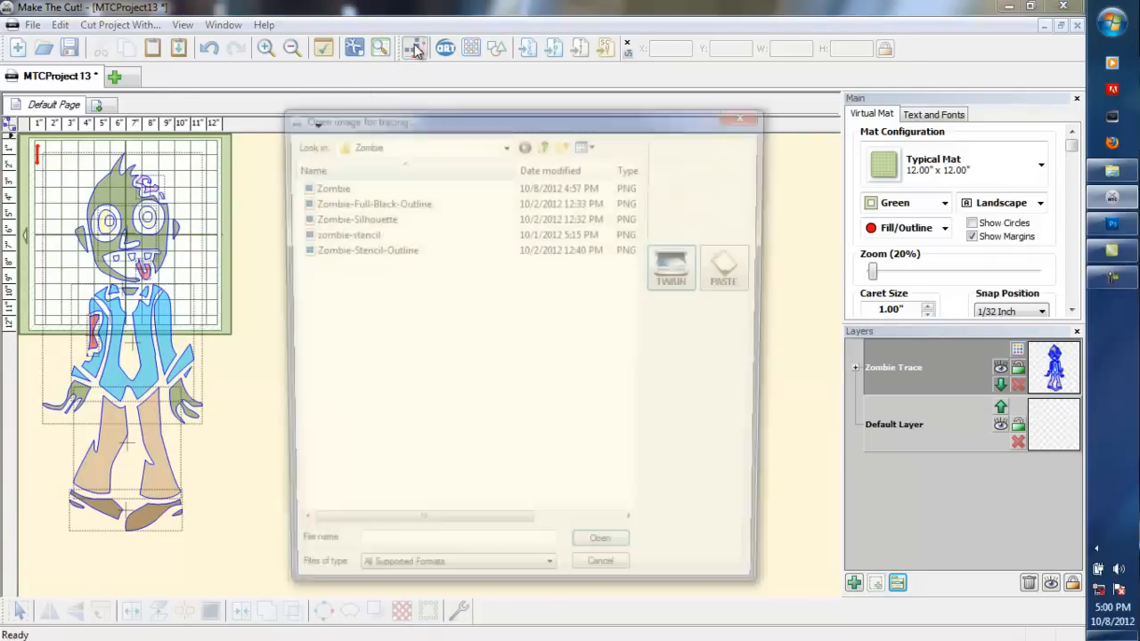
{"action": "left_click", "coordinate": [418, 187]}
{"action": "left_click", "coordinate": [595, 554]}
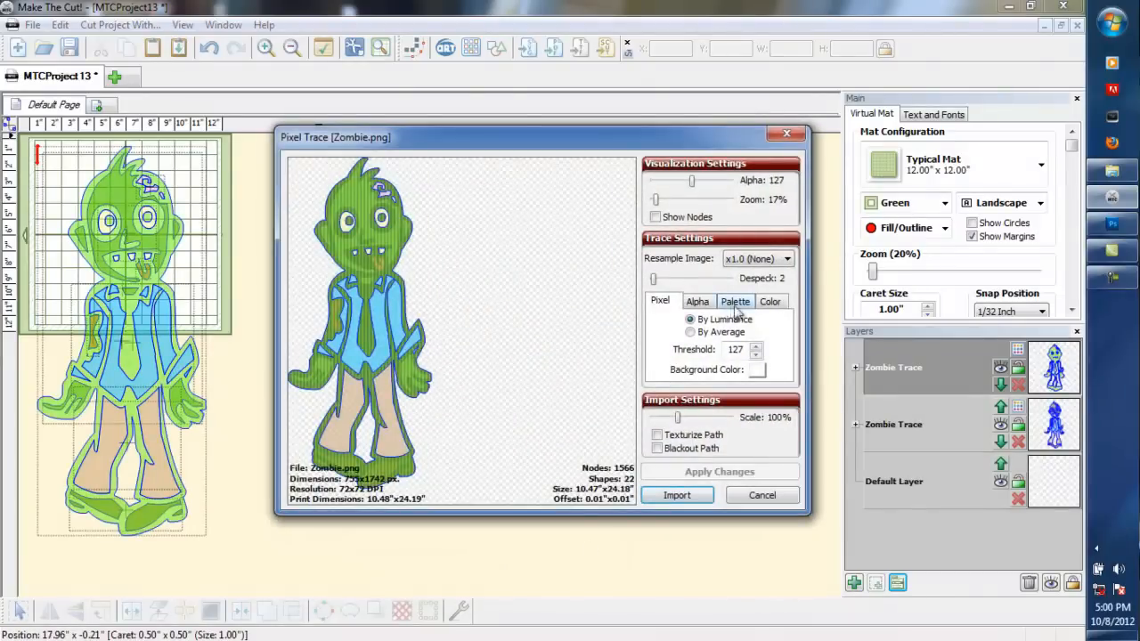
- Trace the zombie's outline by its sampled black color, import it as a layer, and finish the tracing session
{"action": "left_click", "coordinate": [734, 302]}
{"action": "left_click", "coordinate": [757, 320]}
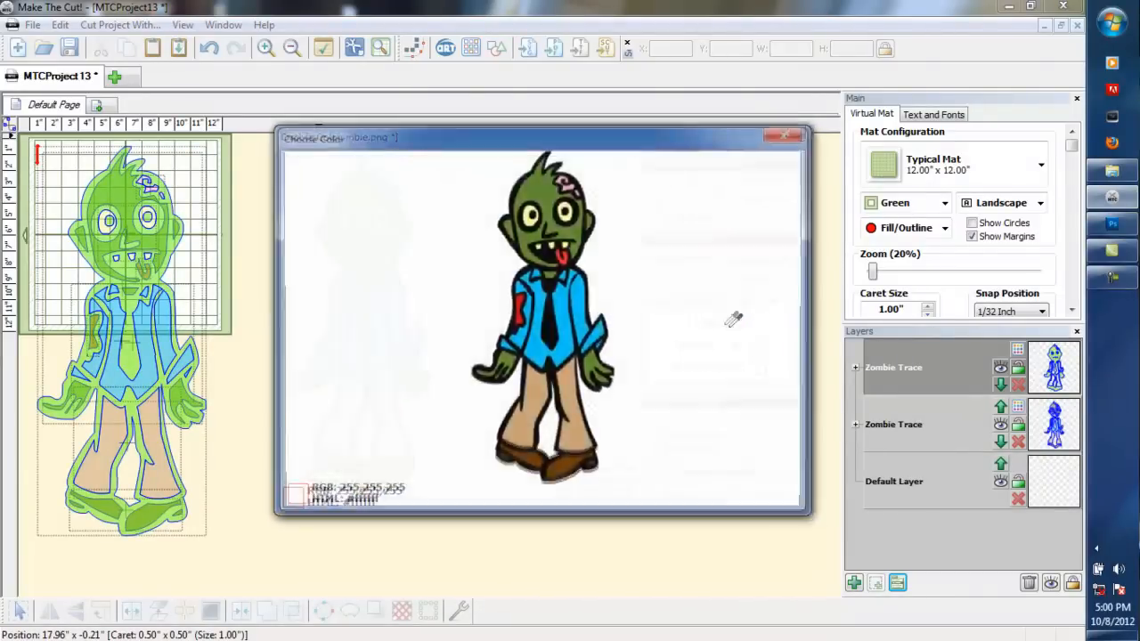
{"action": "left_click", "coordinate": [588, 285]}
{"action": "left_click", "coordinate": [689, 472]}
{"action": "left_click", "coordinate": [691, 503]}
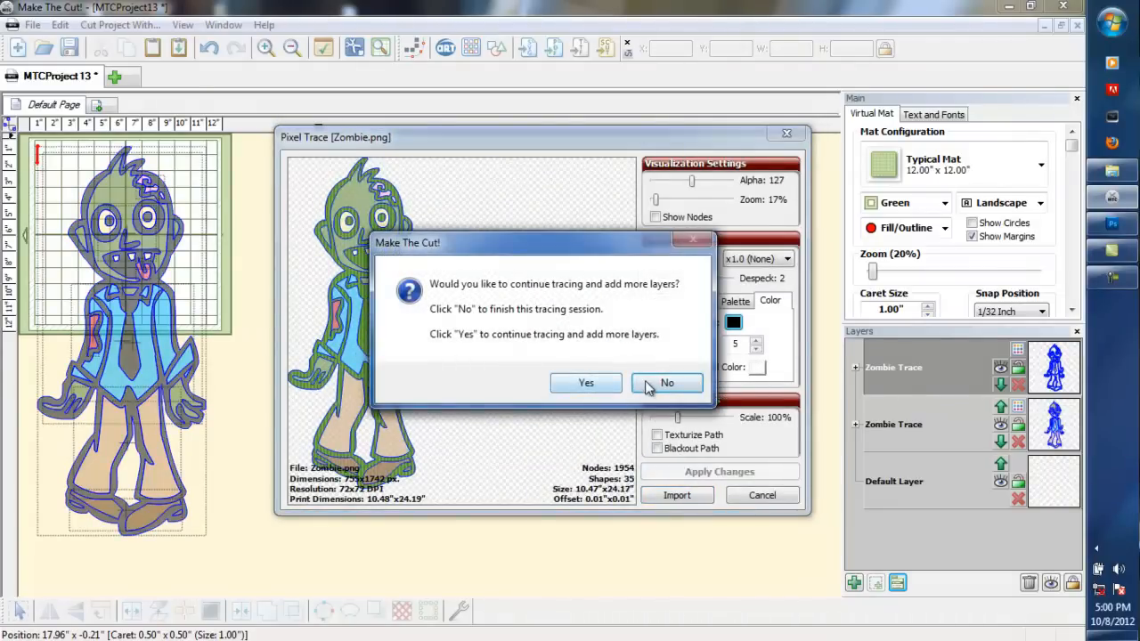
{"action": "left_click", "coordinate": [667, 383]}
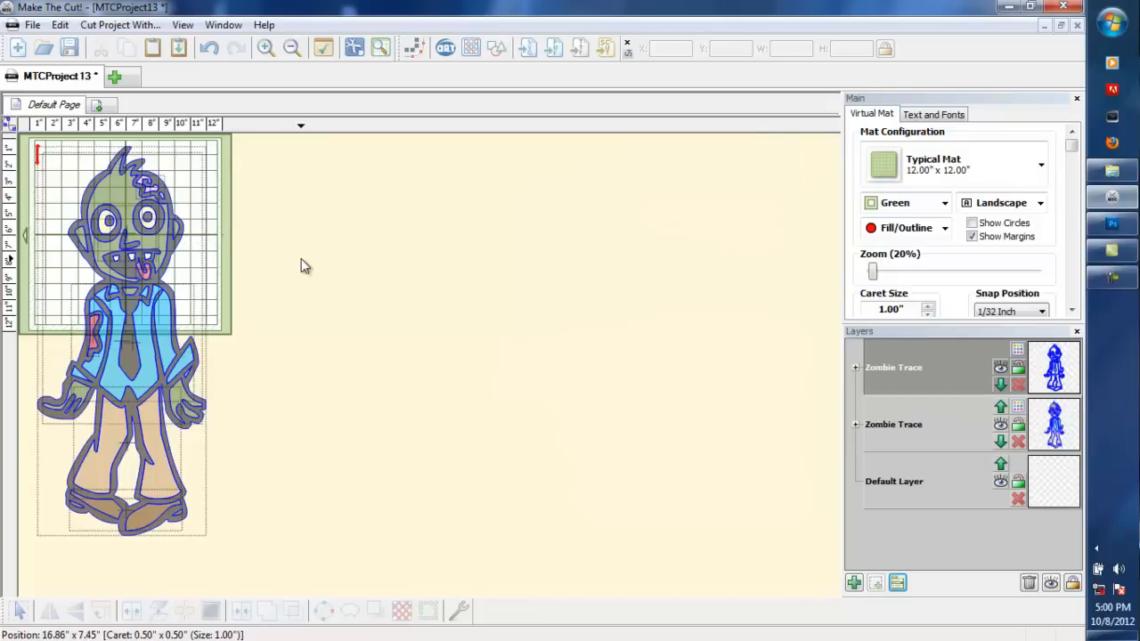
- Select all traced pieces and scale them down together to about 1.97 x 4.55 inches so they fit on the mat
{"action": "left_click", "coordinate": [60, 25]}
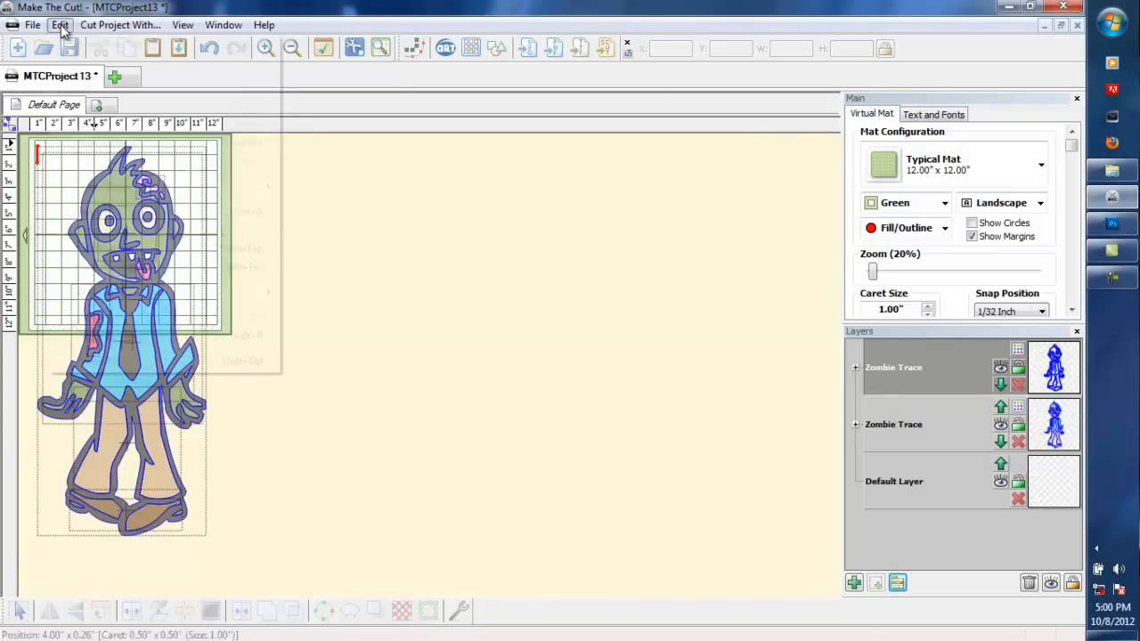
{"action": "left_click", "coordinate": [89, 211]}
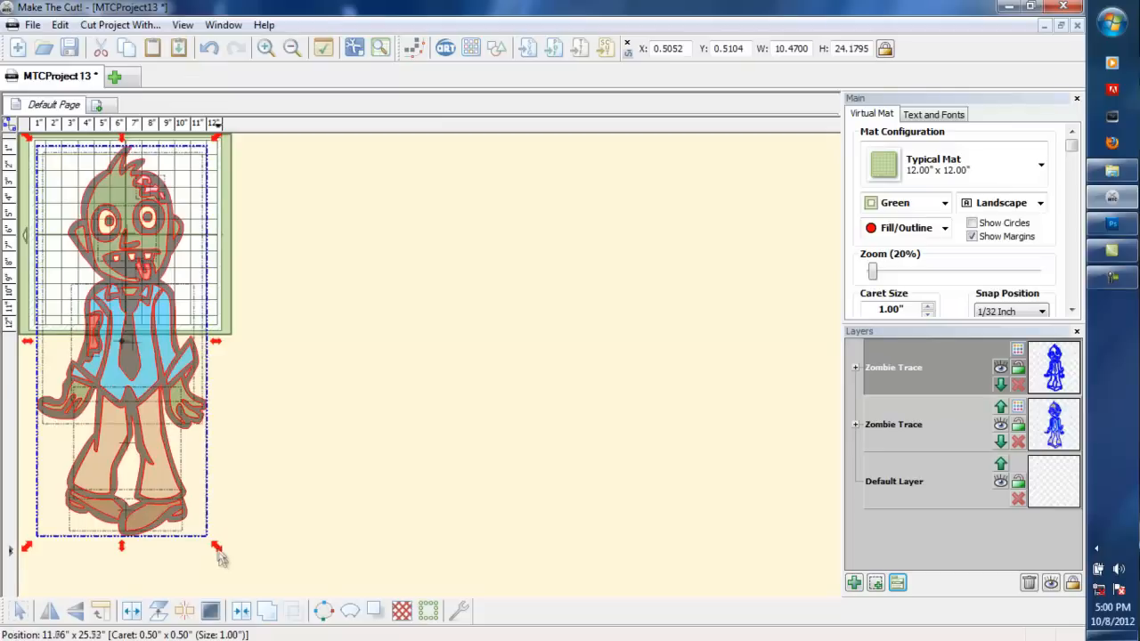
{"action": "left_click_drag", "start_coordinate": [220, 557], "coordinate": [102, 240]}
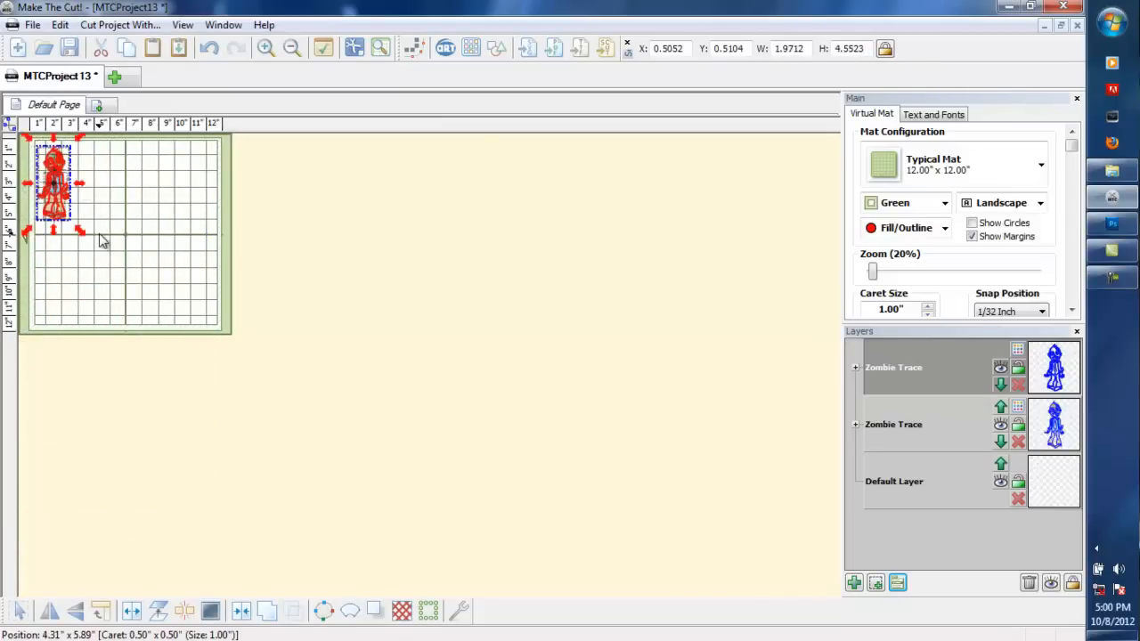
{"action": "scroll", "coordinate": [102, 240], "scroll_direction": "up", "scroll_amount": 4}
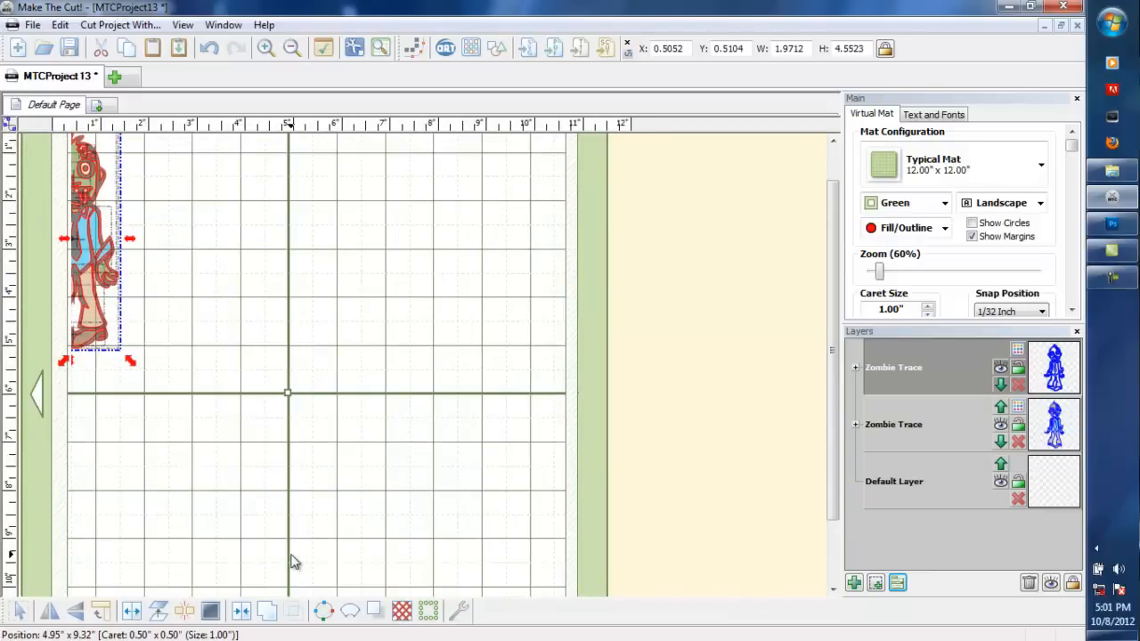
{"action": "scroll", "coordinate": [239, 468], "scroll_direction": "up", "scroll_amount": 2}
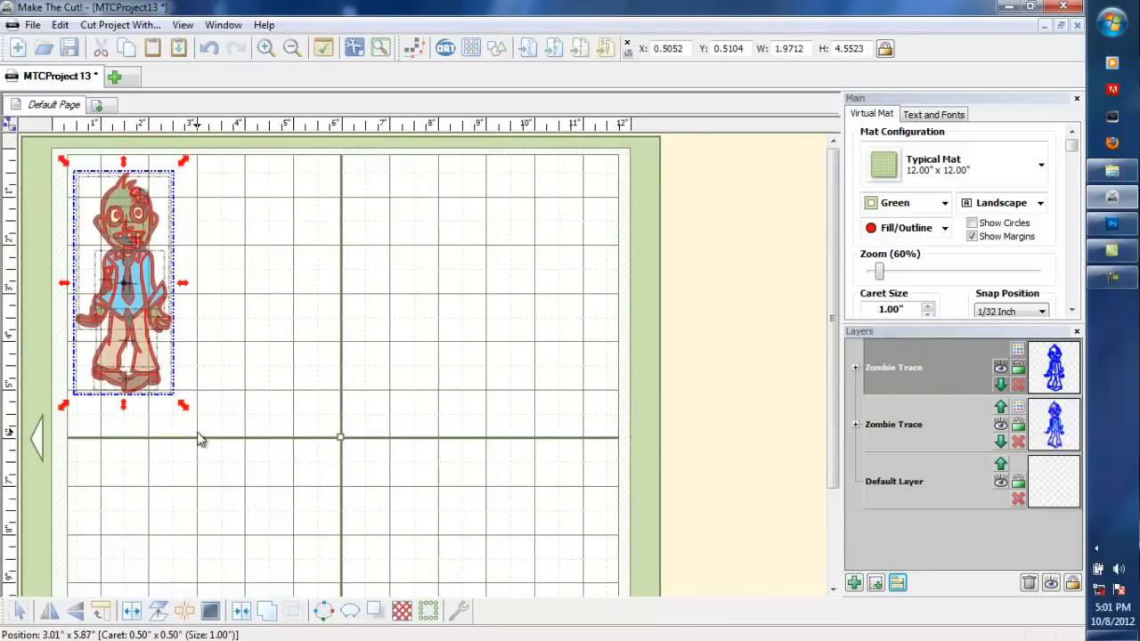
{"action": "left_click", "coordinate": [239, 395]}
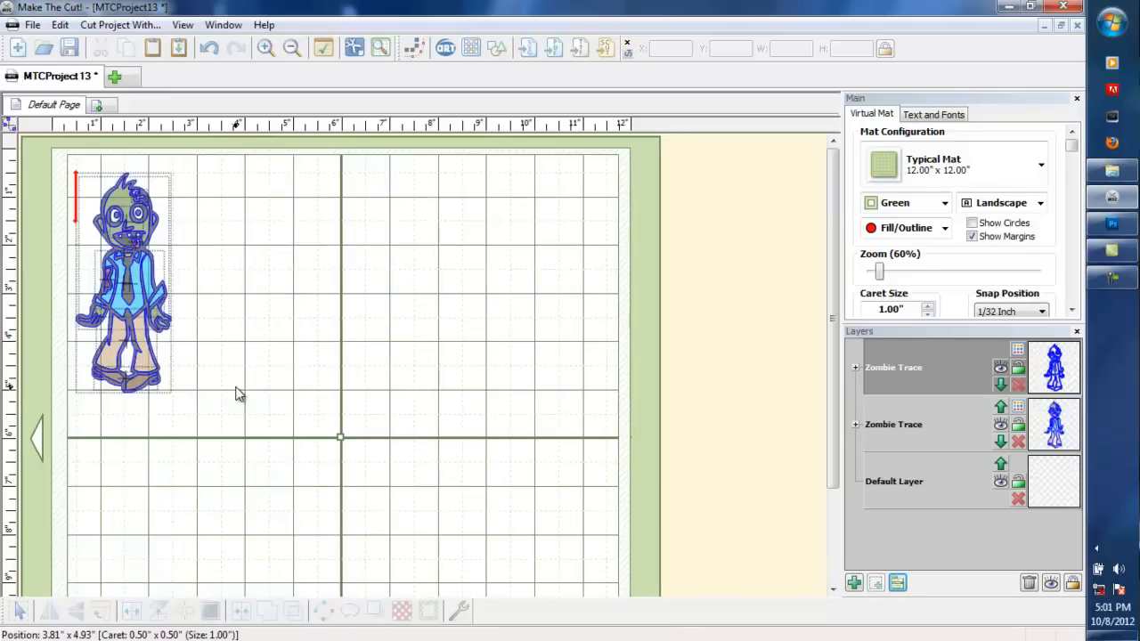
- Move the black outline trace off the colored pieces to the empty mat area beside them, at about X 2.72, Y 0.59
{"action": "left_click", "coordinate": [153, 221]}
{"action": "left_click_drag", "start_coordinate": [153, 221], "coordinate": [258, 227]}
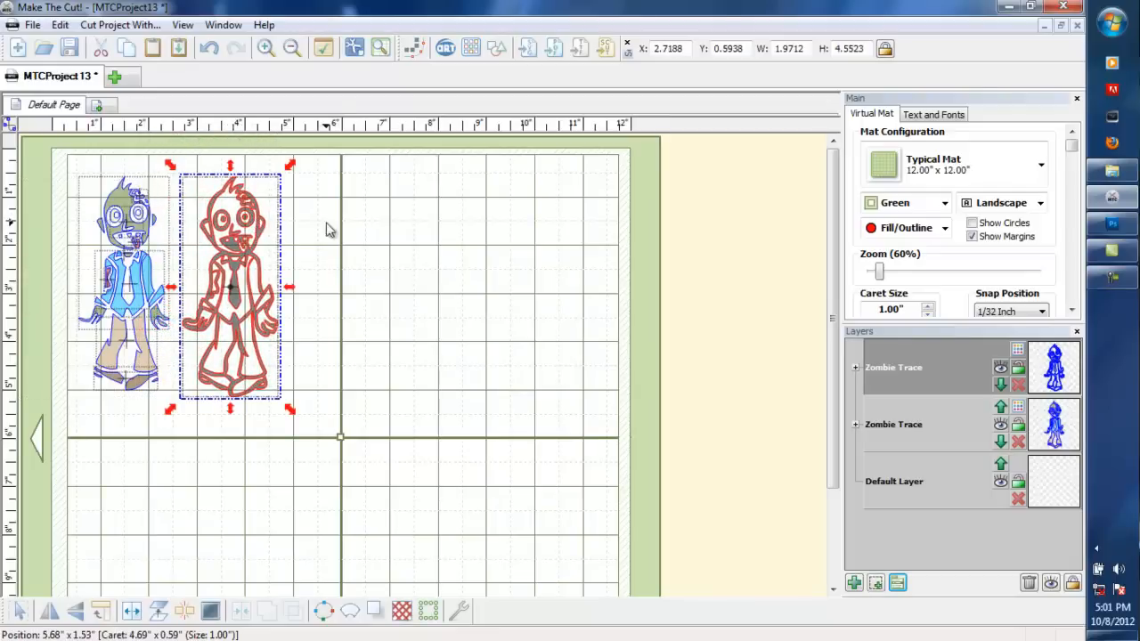
{"action": "left_click", "coordinate": [277, 183]}
- Move two more color traces out of the stacked zombie, spacing them across the mat beyond the black outline
{"action": "left_click_drag", "start_coordinate": [154, 236], "coordinate": [367, 239]}
{"action": "left_click", "coordinate": [143, 233]}
{"action": "left_click_drag", "start_coordinate": [143, 234], "coordinate": [452, 238]}
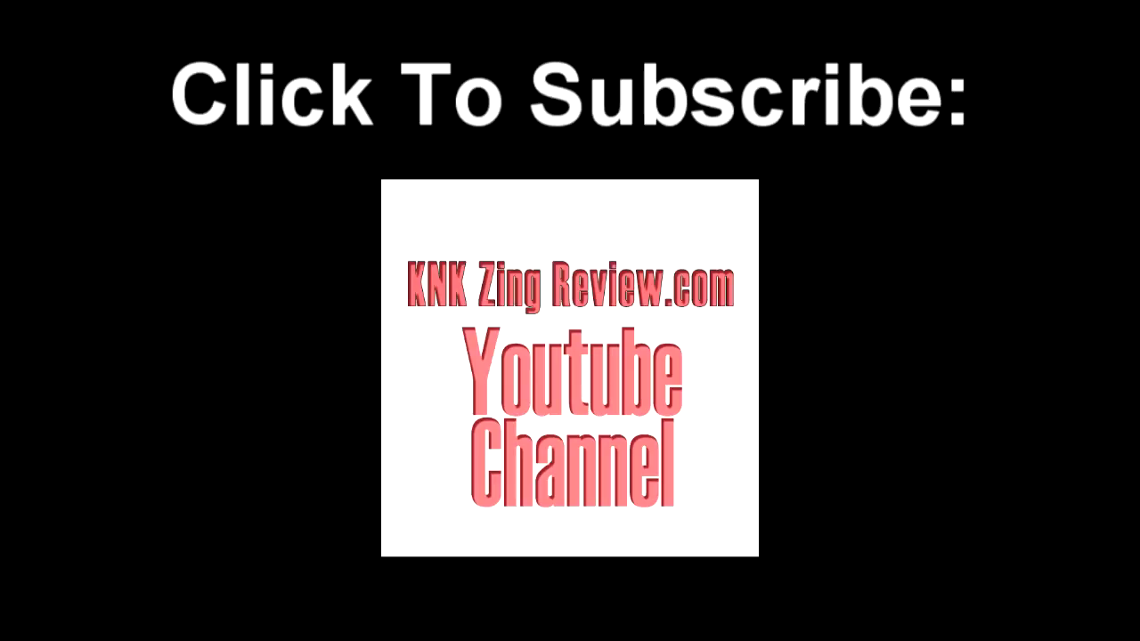